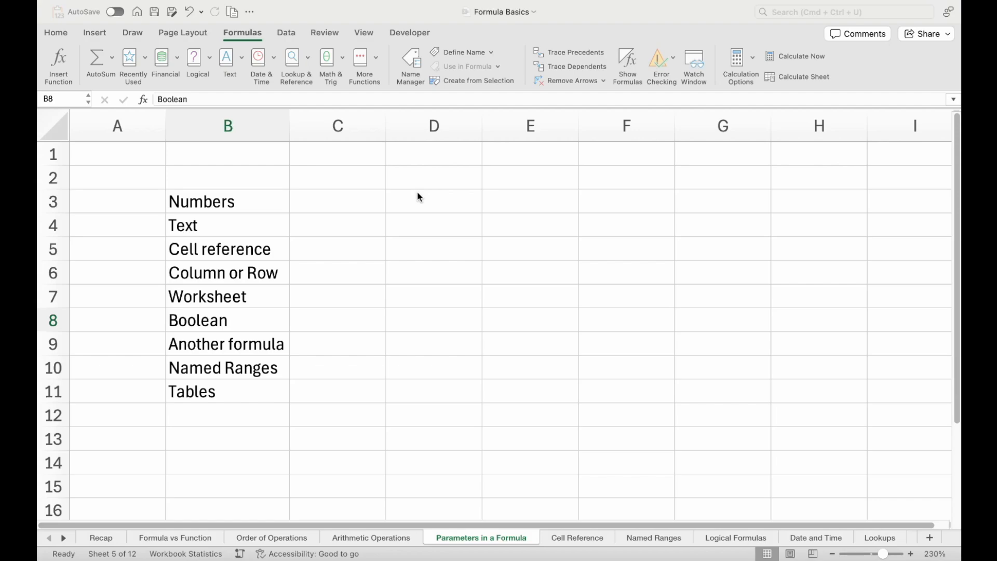
Step: Enter the formula =SUM(1,2) in cell D3 and reopen it to review its number arguments
{"action": "left_click", "coordinate": [409, 197]}
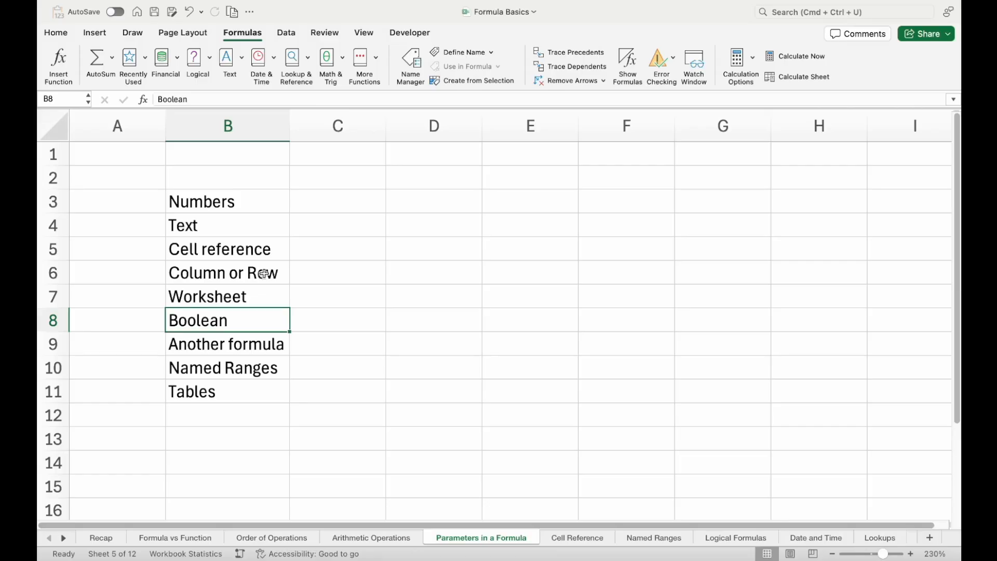
{"action": "left_click", "coordinate": [400, 203]}
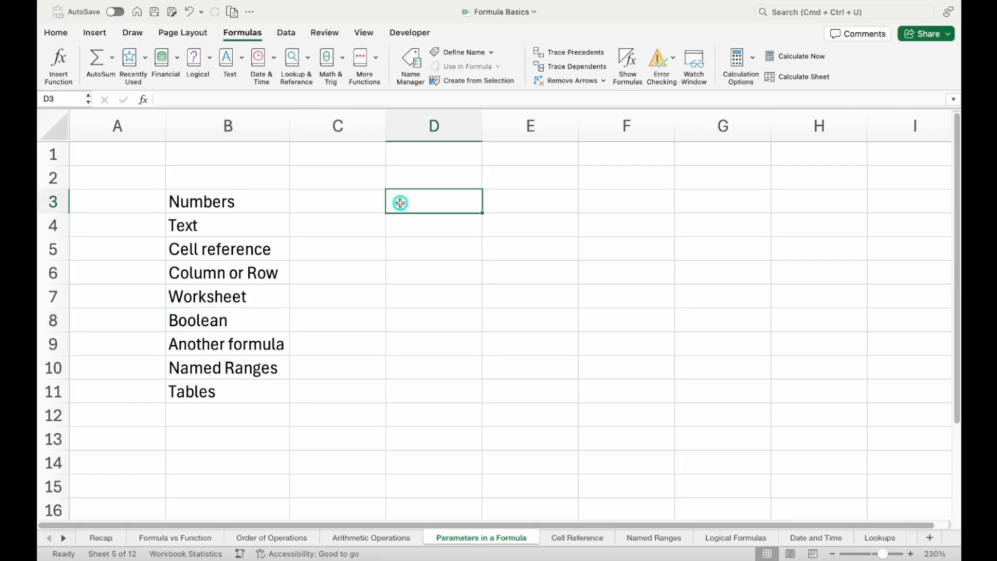
{"action": "type", "text": "="}
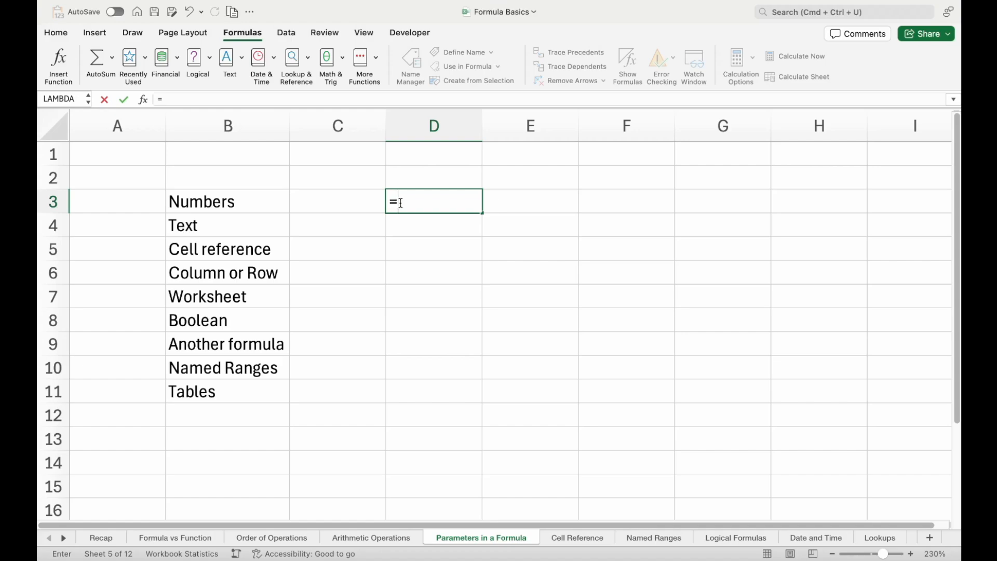
{"action": "type", "text": "sum"}
{"action": "key", "text": "Tab"}
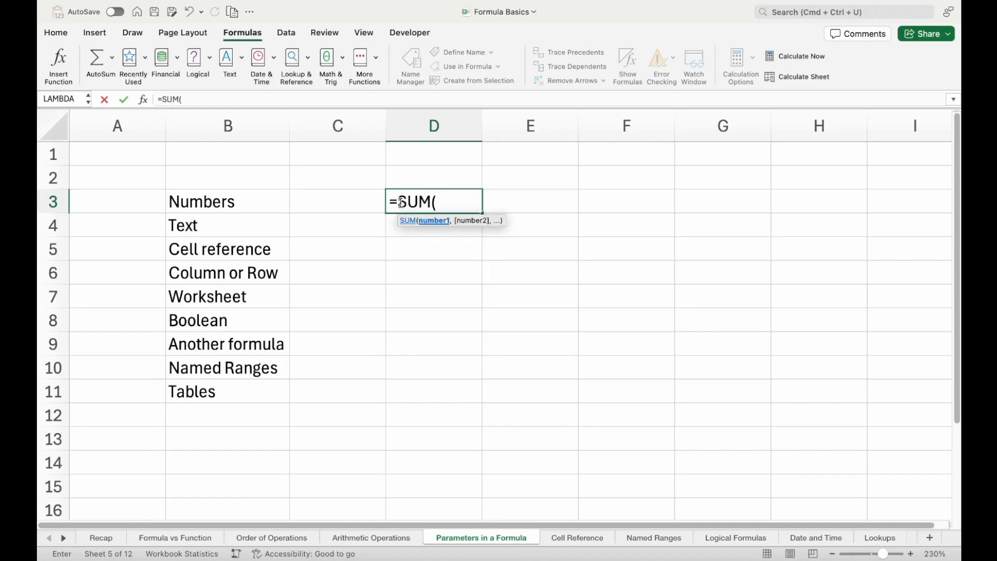
{"action": "type", "text": "1,2"}
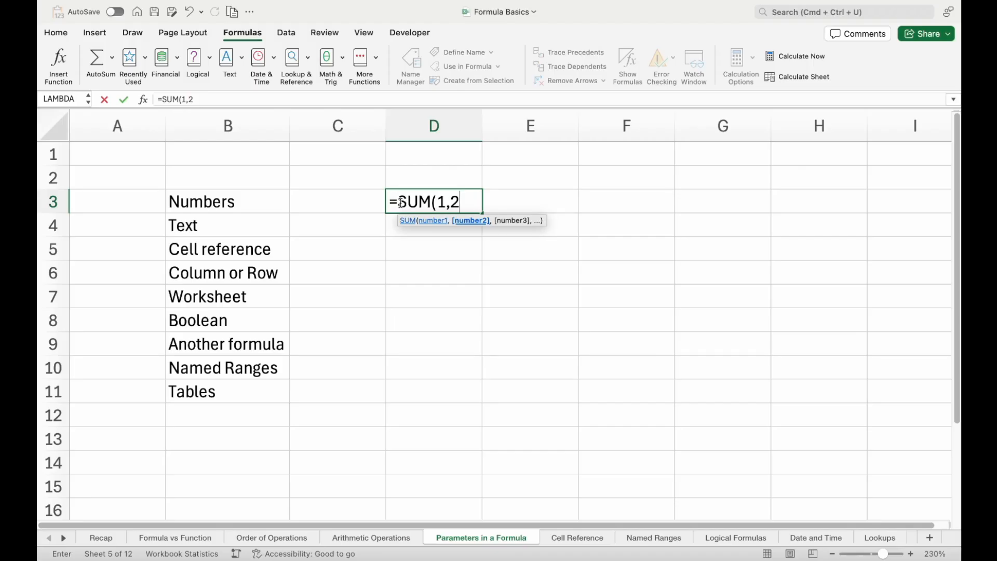
{"action": "type", "text": ")"}
{"action": "key", "text": "Return"}
{"action": "left_click", "coordinate": [402, 207]}
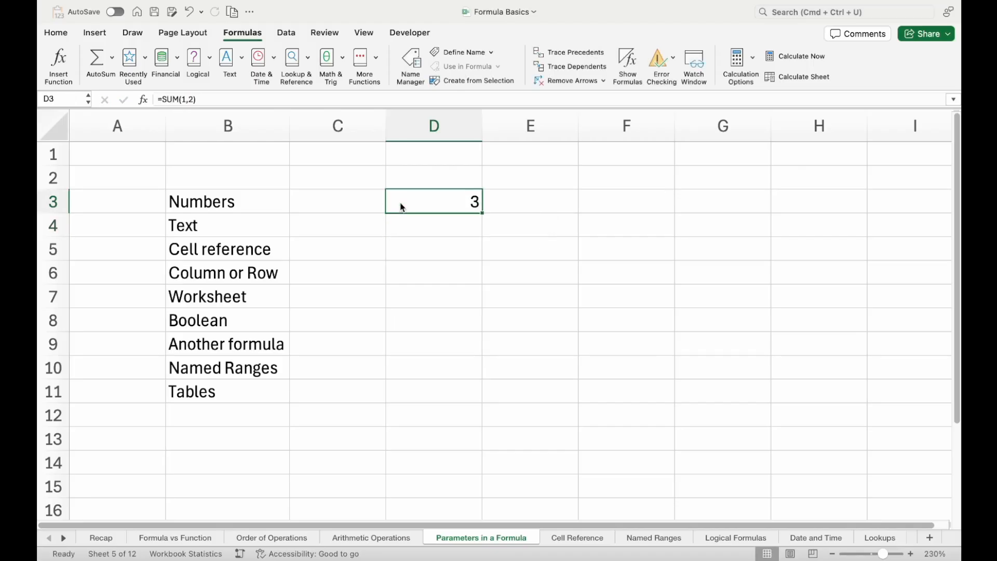
{"action": "double_click", "coordinate": [424, 202]}
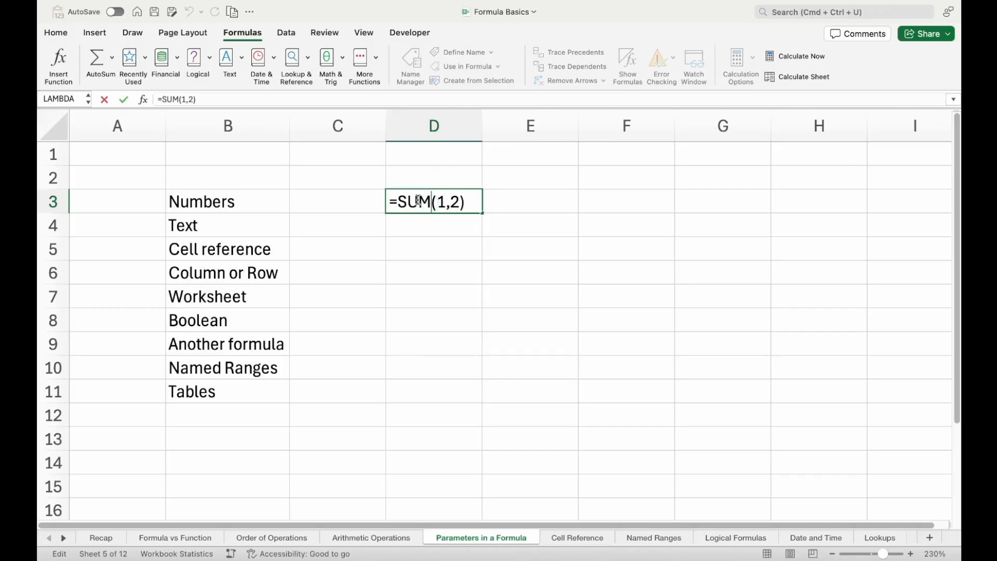
{"action": "double_click", "coordinate": [421, 201]}
{"action": "left_click_drag", "start_coordinate": [457, 204], "coordinate": [441, 202]}
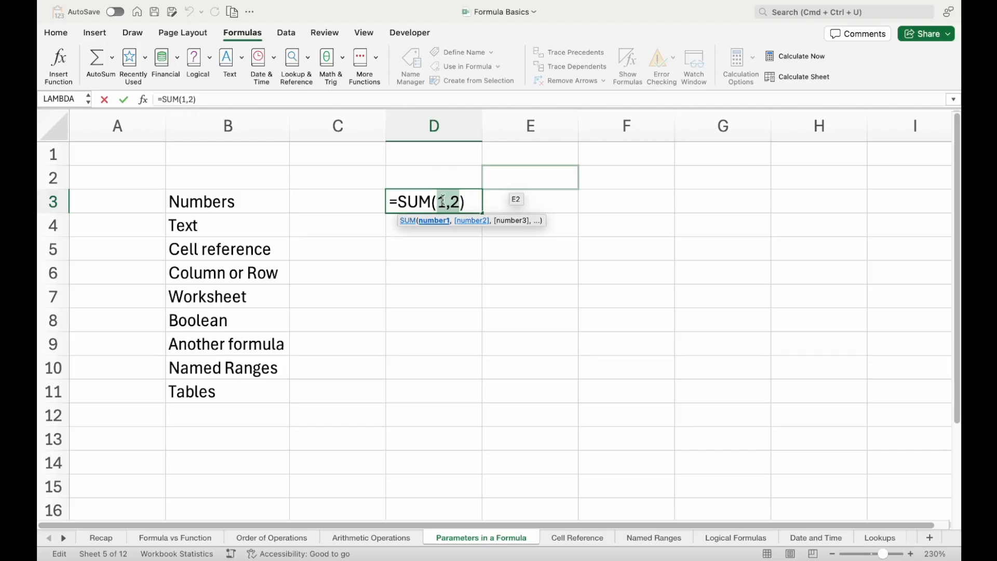
{"action": "key", "text": "ctrl+Return"}
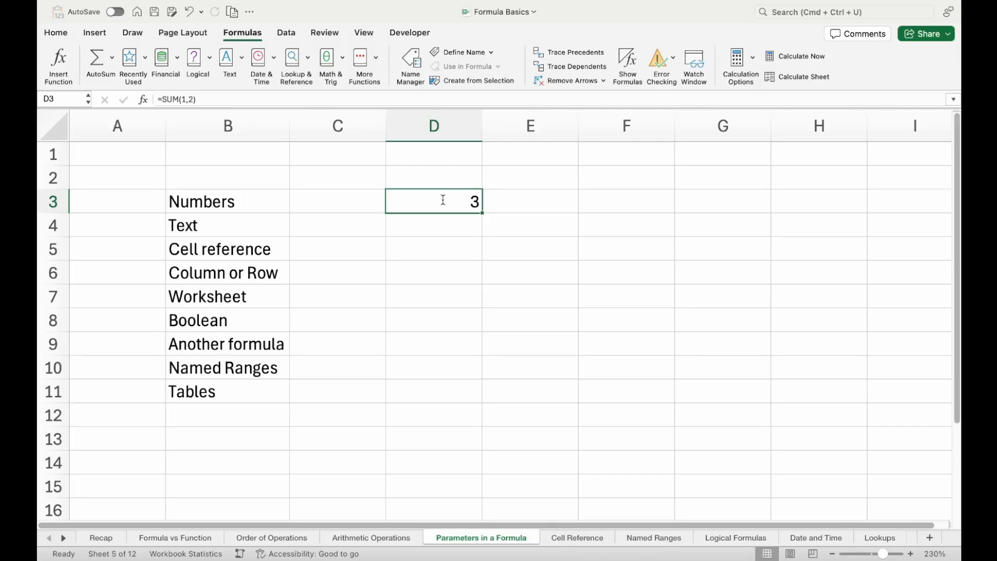
Step: Enter a LEN formula in cell D4 with a first name as quoted text, and reopen it to review the text argument
{"action": "left_click", "coordinate": [427, 231]}
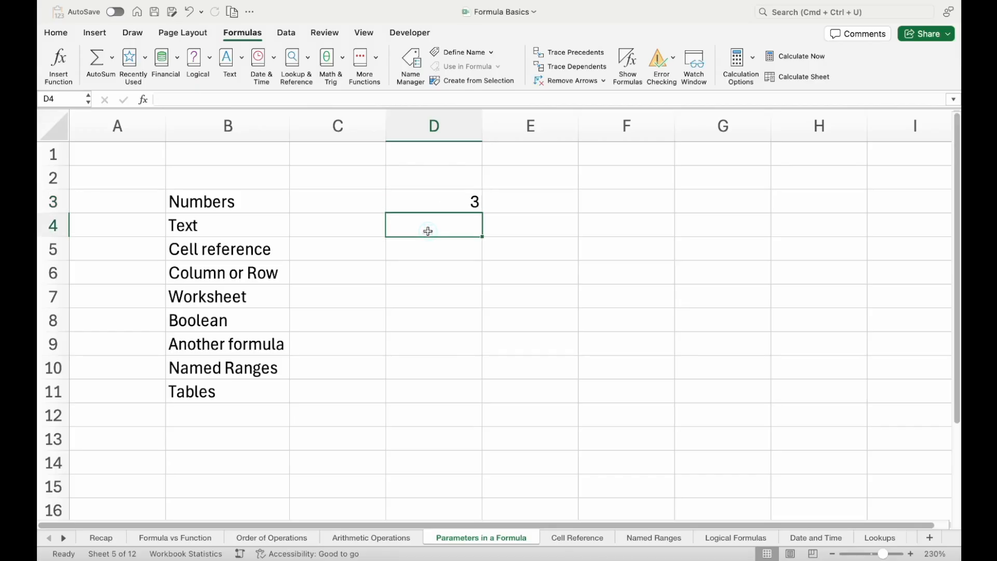
{"action": "type", "text": "=L"}
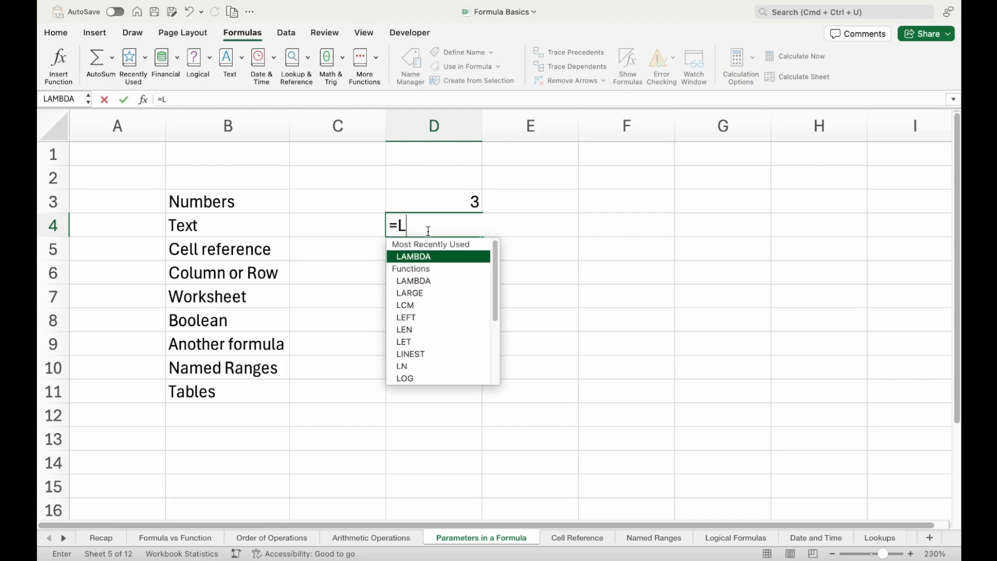
{"action": "type", "text": "en"}
{"action": "key", "text": "Tab"}
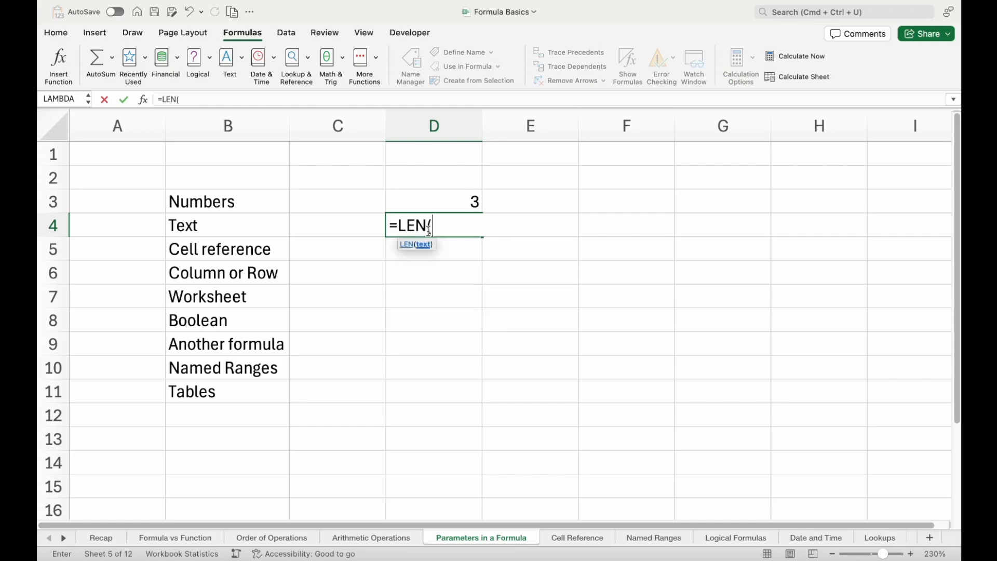
{"action": "type", "text": "\"Rahu;"}
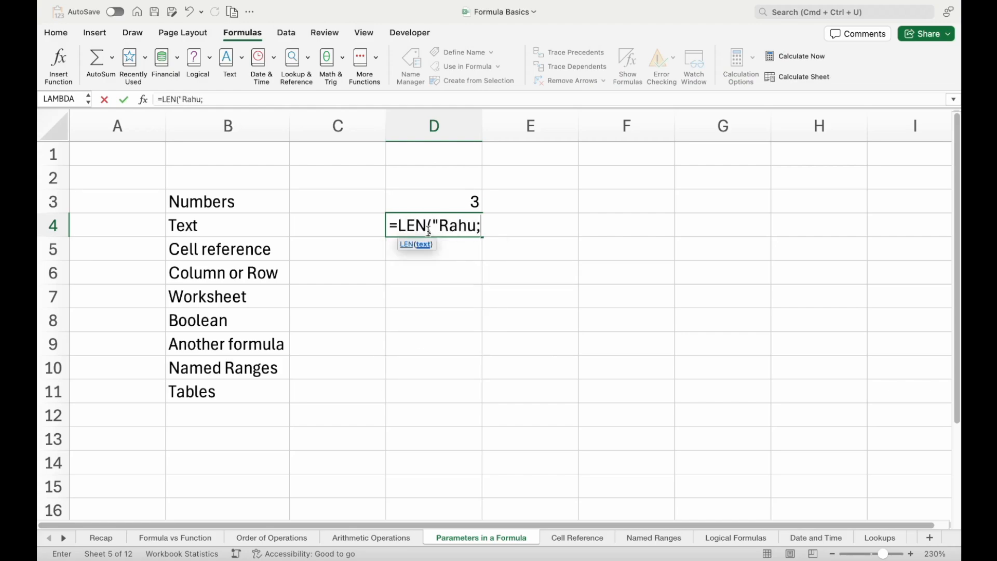
{"action": "key", "text": "BackSpace"}
{"action": "type", "text": "l\")"}
{"action": "key", "text": "Return"}
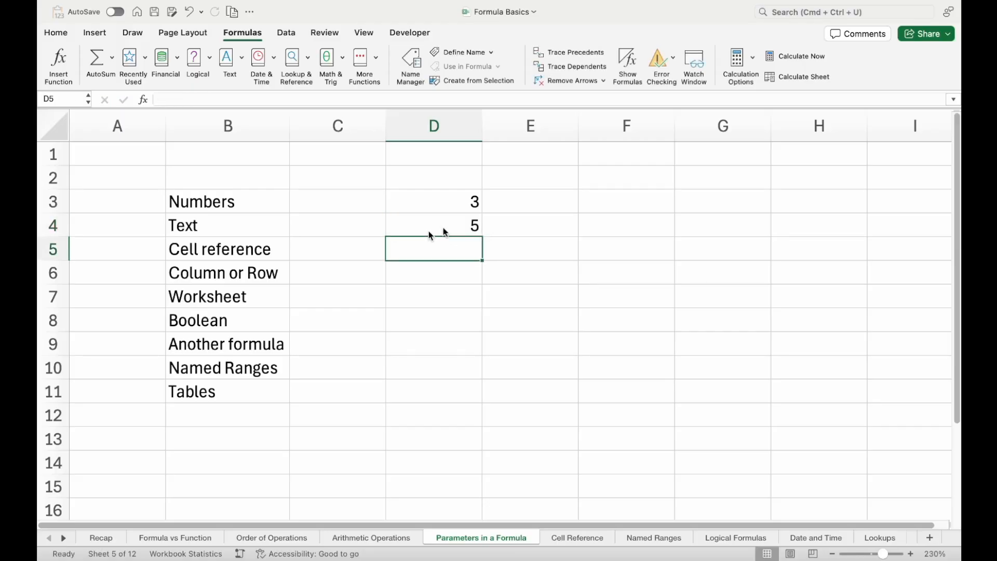
{"action": "left_click", "coordinate": [450, 225]}
{"action": "double_click", "coordinate": [449, 225]}
{"action": "key", "text": "Escape"}
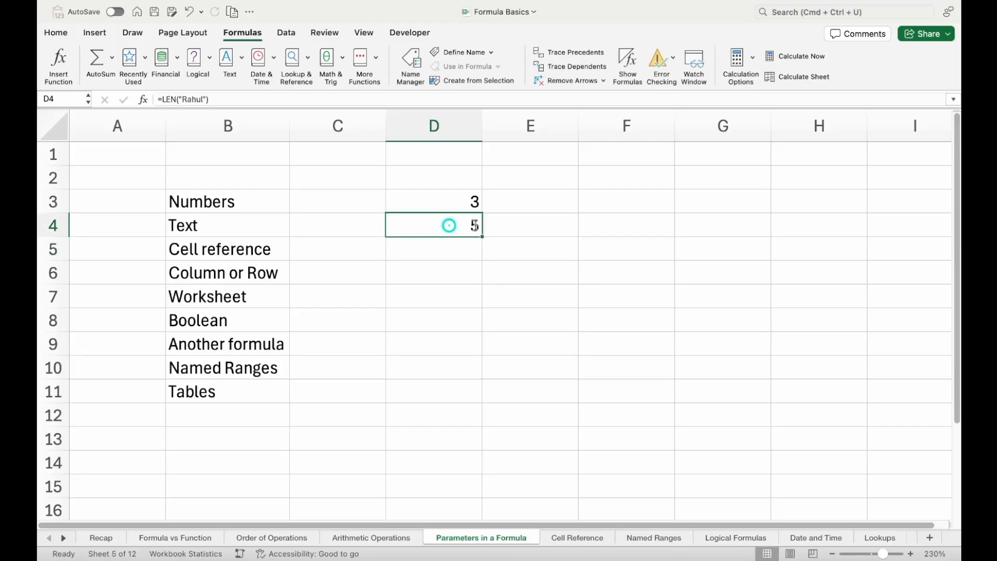
{"action": "double_click", "coordinate": [475, 225]}
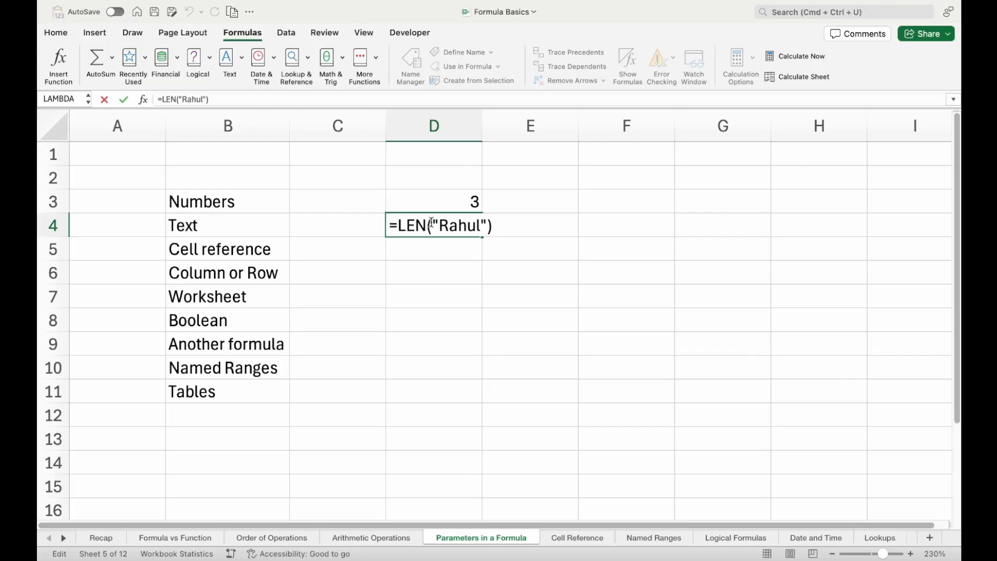
{"action": "left_click_drag", "start_coordinate": [432, 223], "coordinate": [485, 226]}
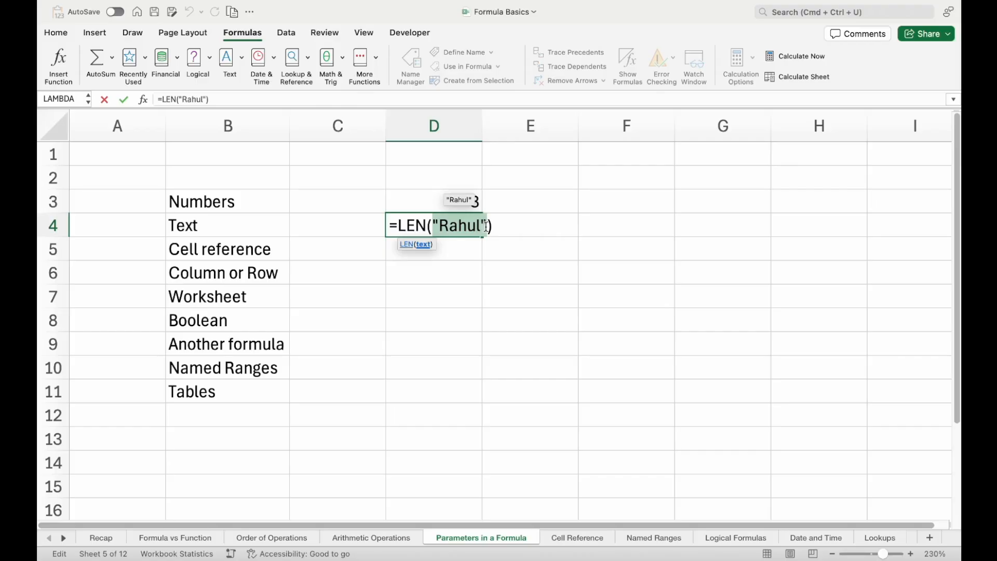
{"action": "key", "text": "Return"}
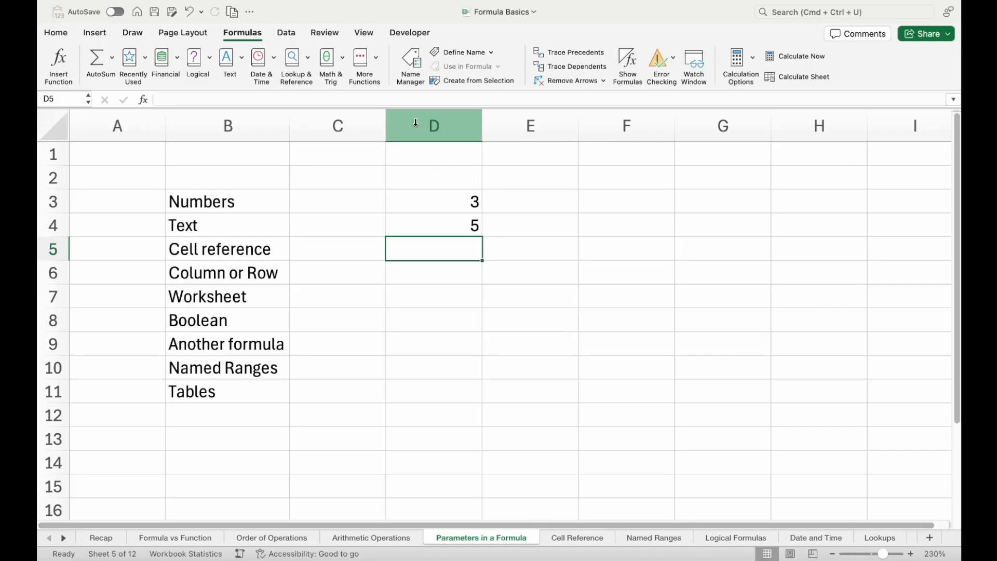
Step: Examine how cell D5's address is made up of its column letter and row number
{"action": "left_click", "coordinate": [435, 126]}
{"action": "left_click", "coordinate": [53, 249]}
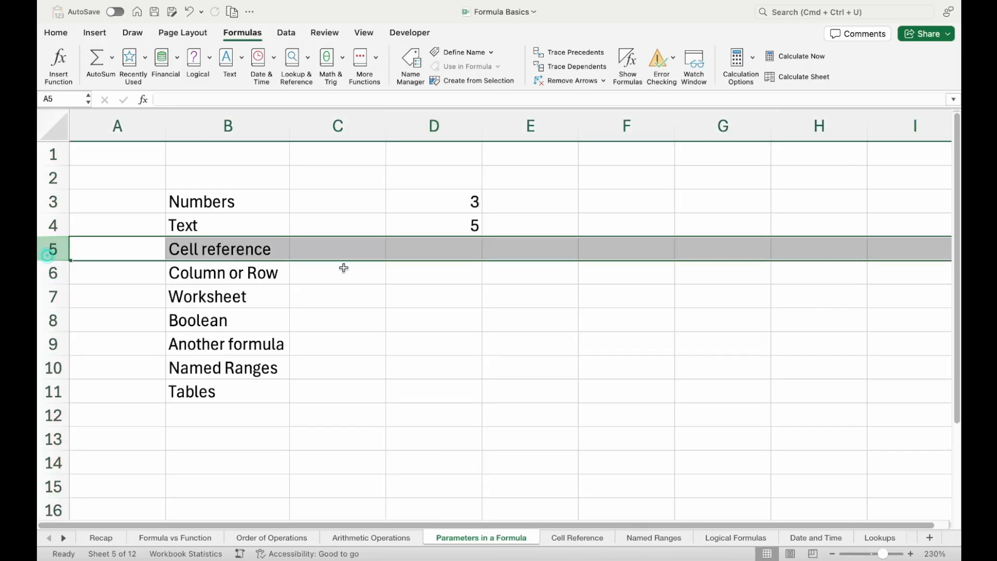
{"action": "left_click", "coordinate": [411, 273]}
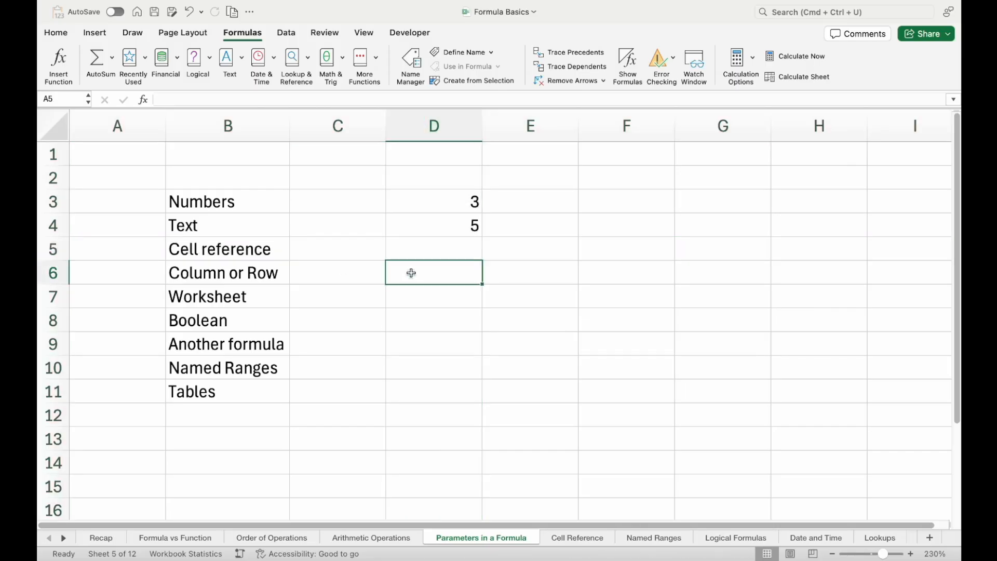
{"action": "left_click", "coordinate": [430, 250]}
{"action": "left_click", "coordinate": [62, 98]}
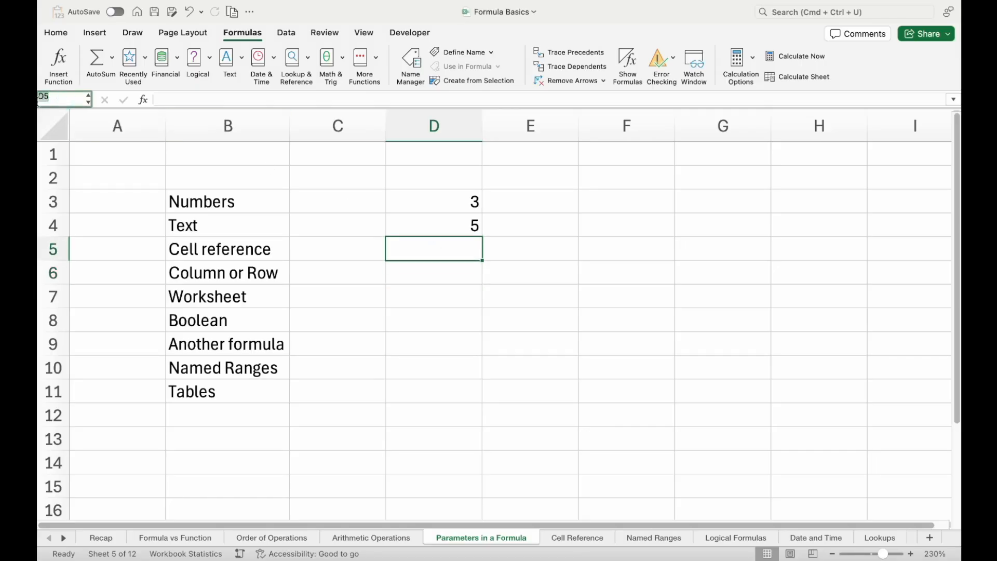
{"action": "left_click", "coordinate": [404, 127]}
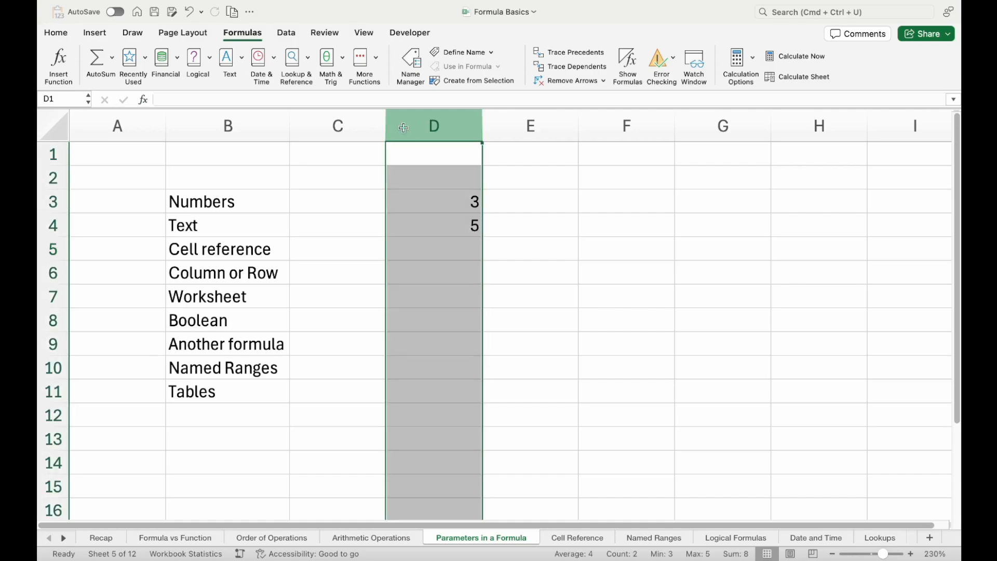
{"action": "left_click", "coordinate": [52, 249]}
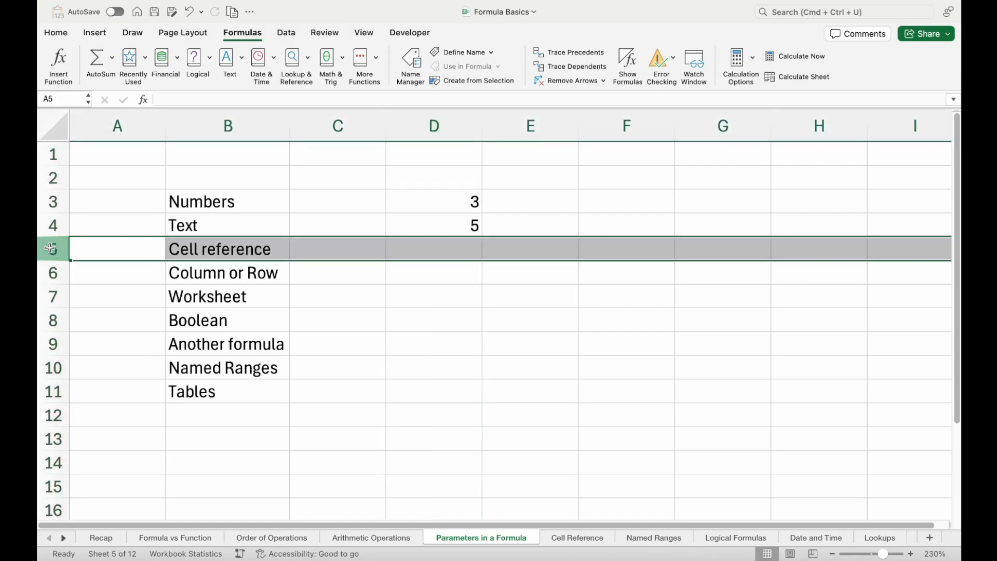
Step: Enter a formula in cell D5 that references cell D4
{"action": "left_click", "coordinate": [394, 249]}
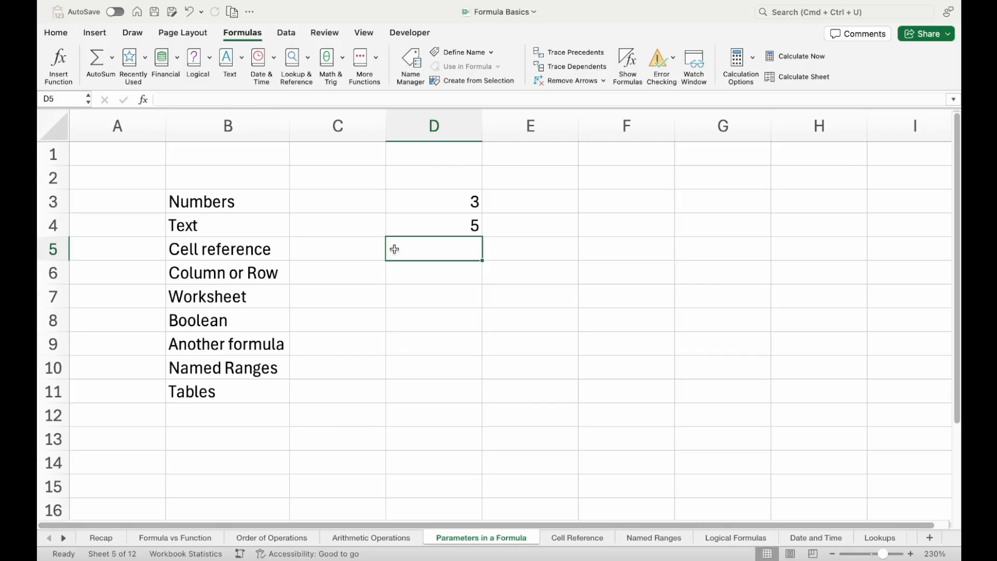
{"action": "type", "text": "="}
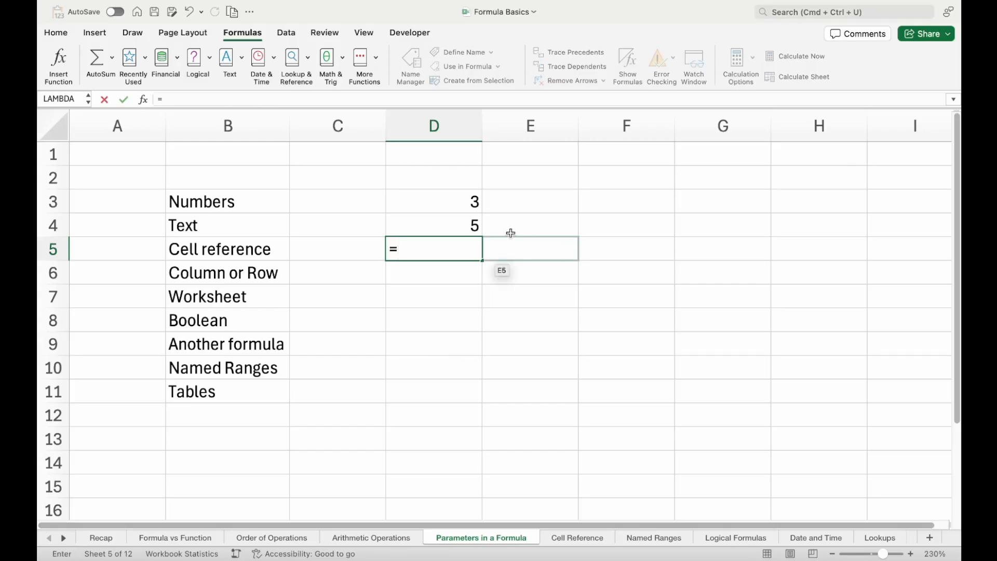
{"action": "left_click", "coordinate": [423, 225]}
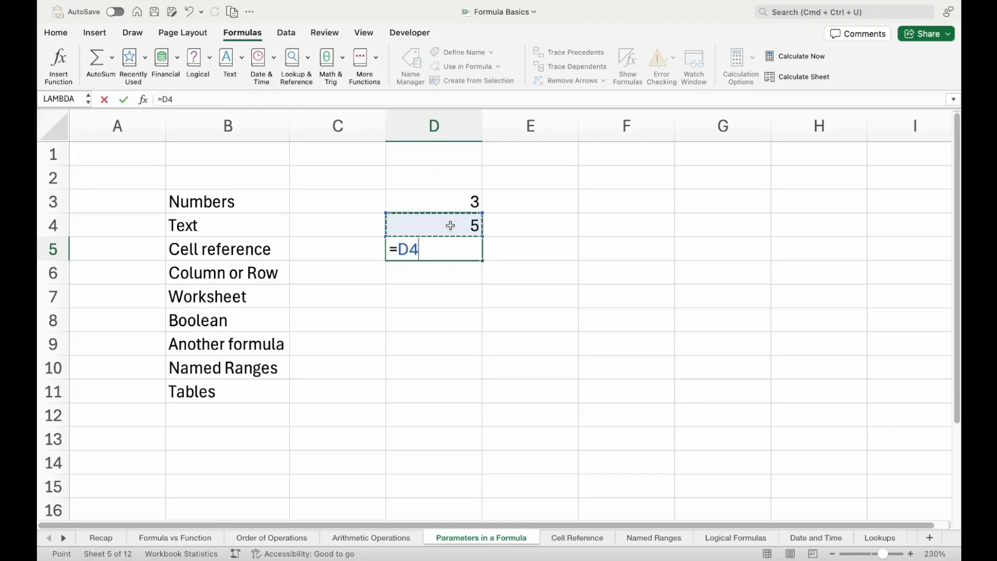
{"action": "key", "text": "Return"}
Step: Change the formula in D5 to =SUM(D3,D4) and reopen it to review its cell references
{"action": "left_click", "coordinate": [454, 248]}
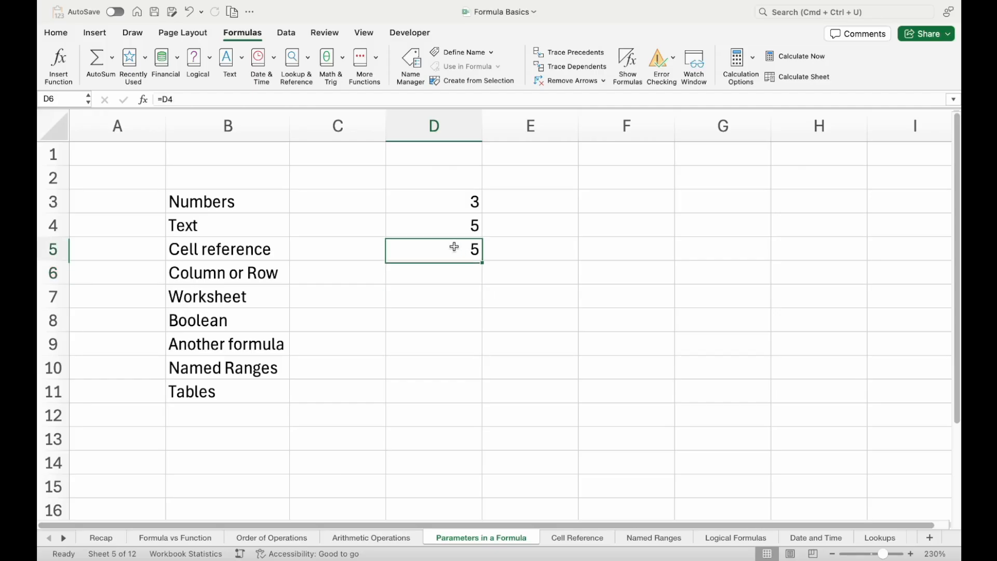
{"action": "double_click", "coordinate": [454, 248]}
{"action": "left_click", "coordinate": [399, 249]}
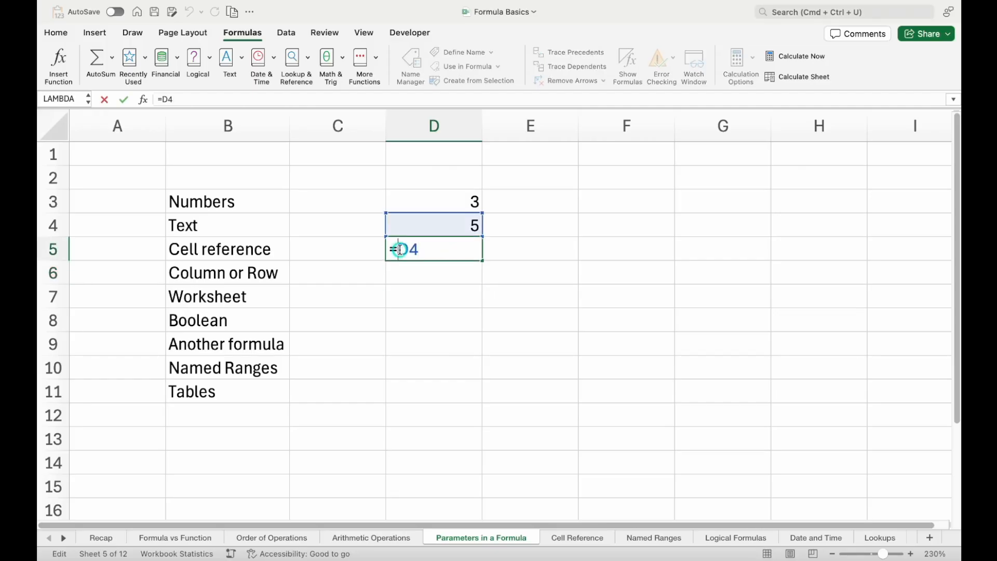
{"action": "type", "text": "sum("}
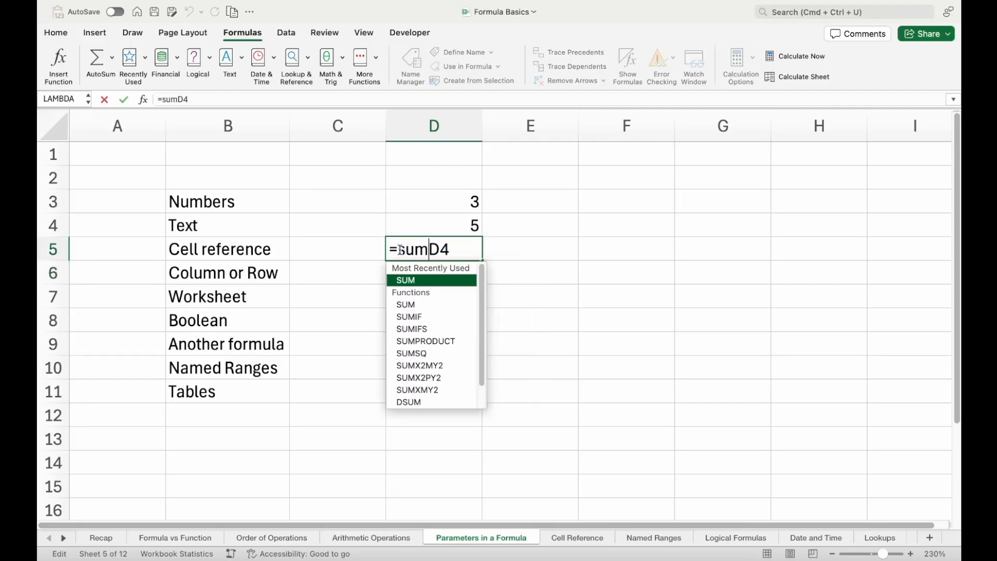
{"action": "left_click", "coordinate": [427, 203]}
{"action": "type", "text": ",D"}
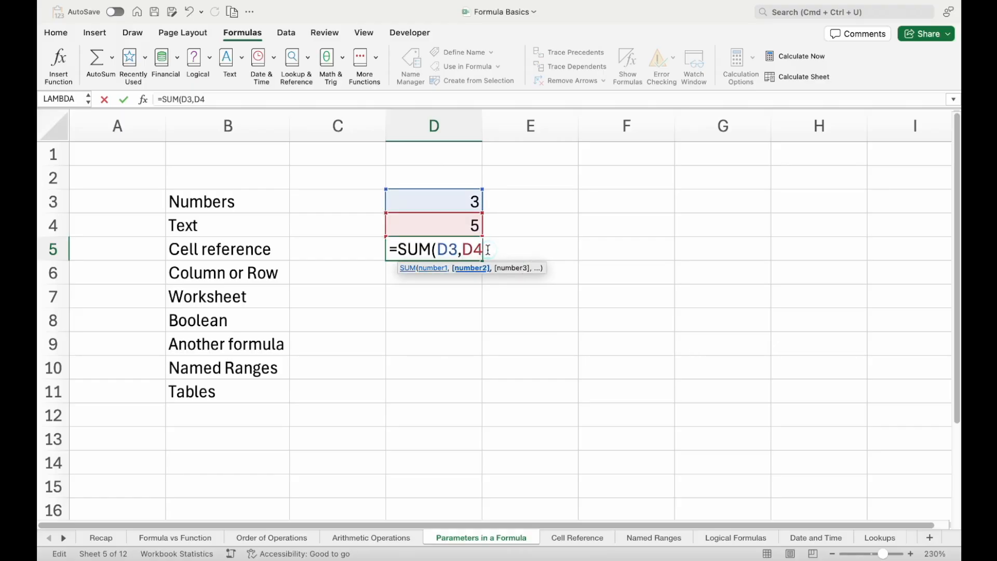
{"action": "type", "text": ")"}
{"action": "key", "text": "Return"}
{"action": "left_click", "coordinate": [457, 251]}
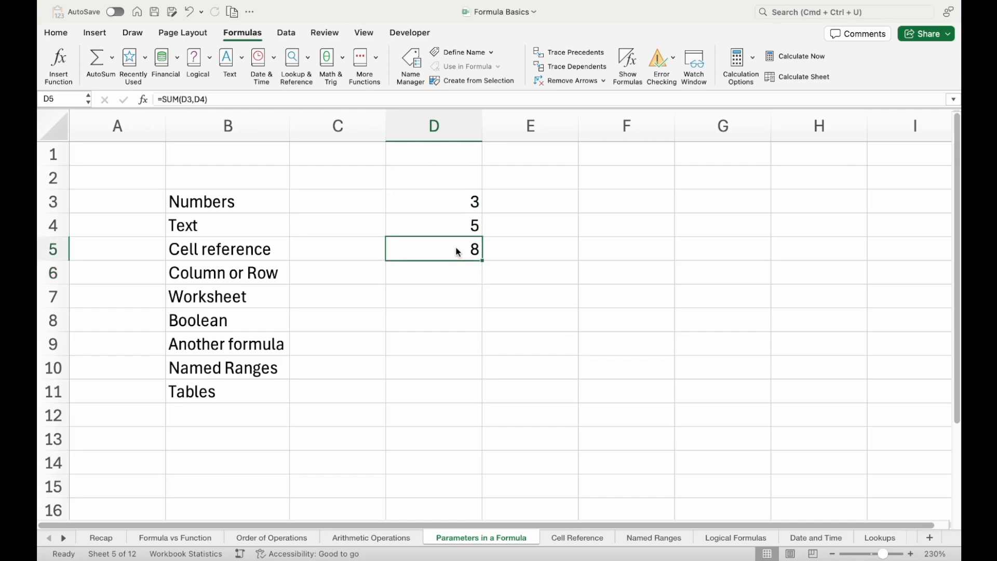
{"action": "double_click", "coordinate": [462, 253]}
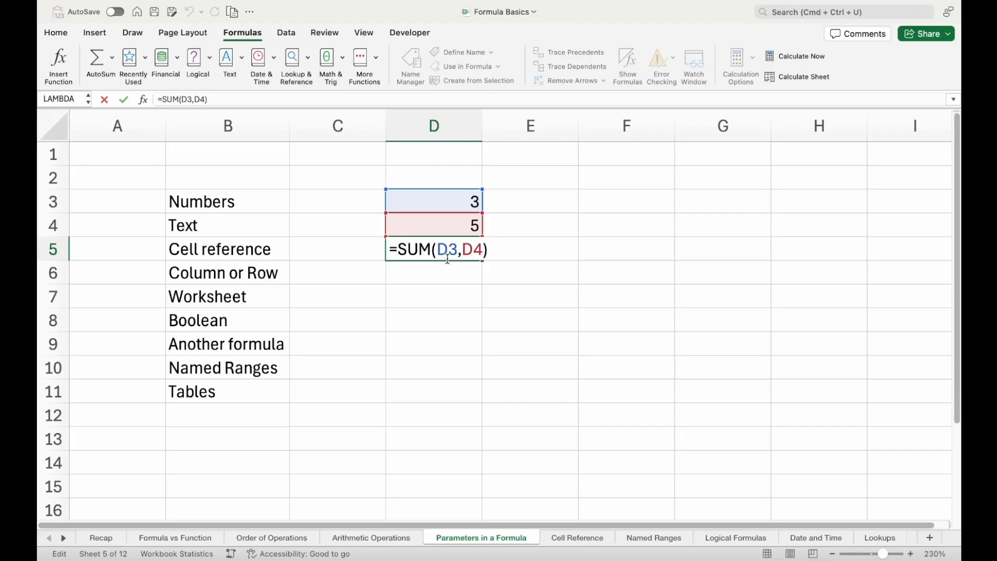
{"action": "key", "text": "Escape"}
Step: Enter =LEN(B5) in cell E5 so the text argument is supplied by a cell reference
{"action": "type", "text": "="}
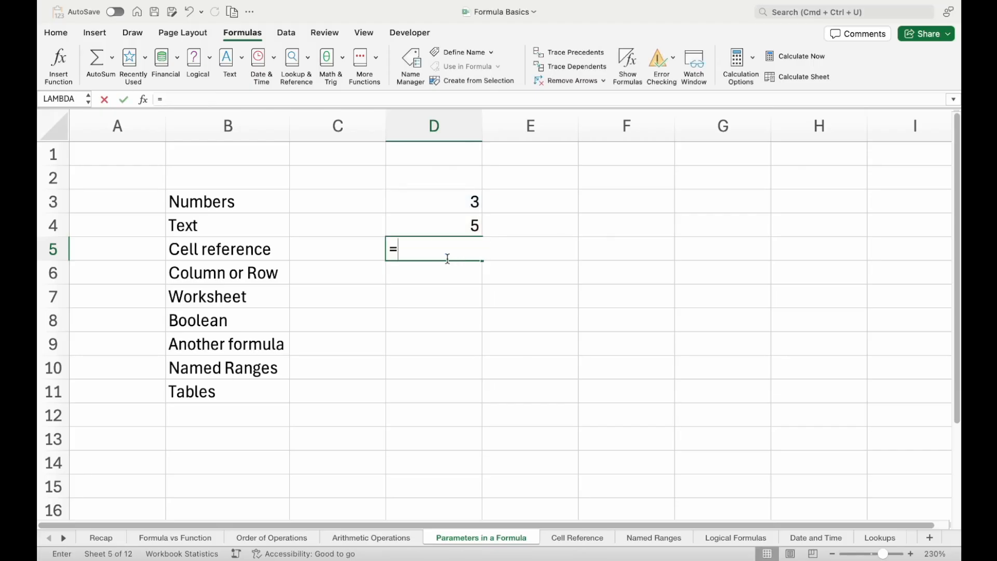
{"action": "key", "text": "Escape"}
{"action": "key", "text": "Right"}
{"action": "type", "text": "=c"}
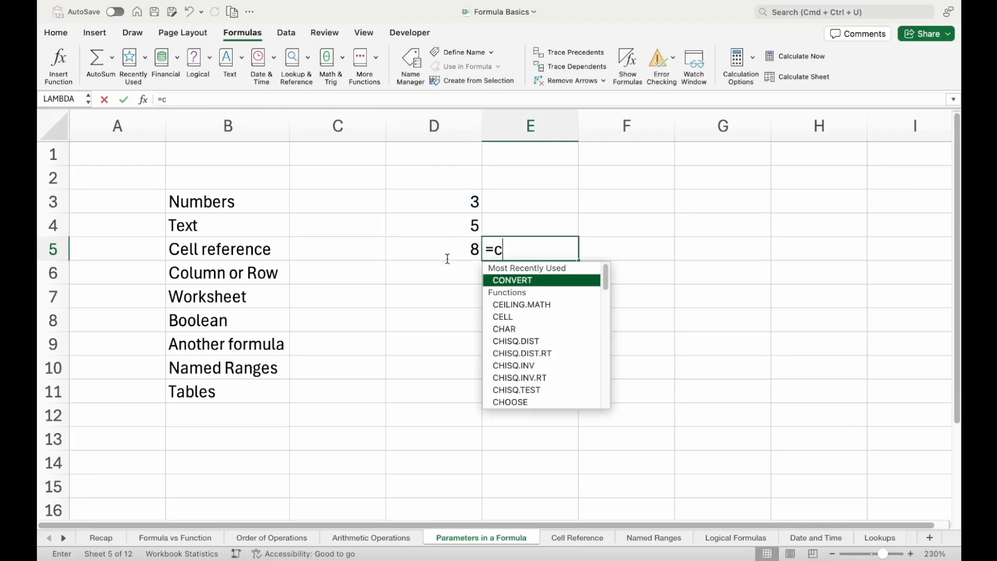
{"action": "type", "text": "o"}
{"action": "key", "text": "BackSpace"}
{"action": "key", "text": "BackSpace"}
{"action": "type", "text": "len"}
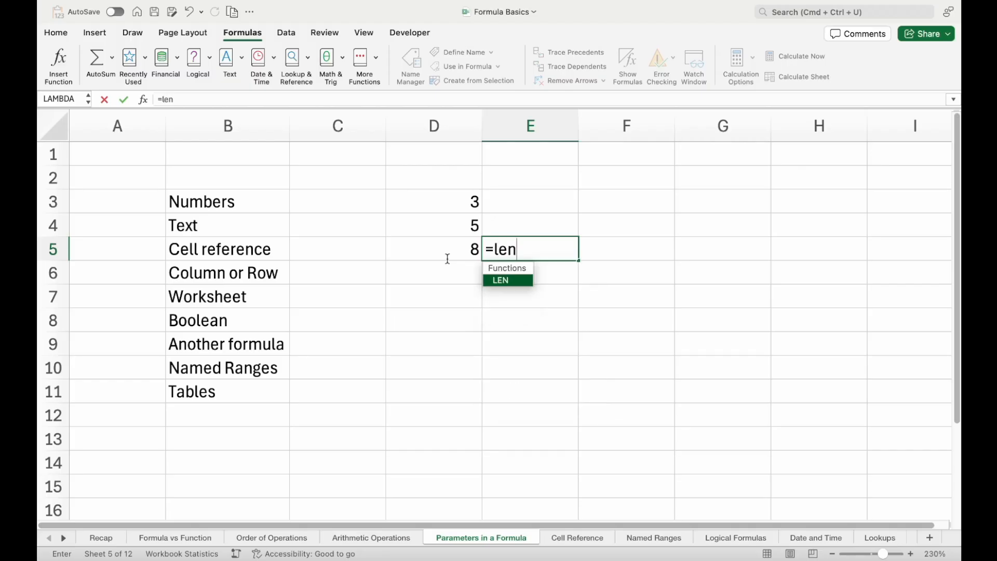
{"action": "key", "text": "Tab"}
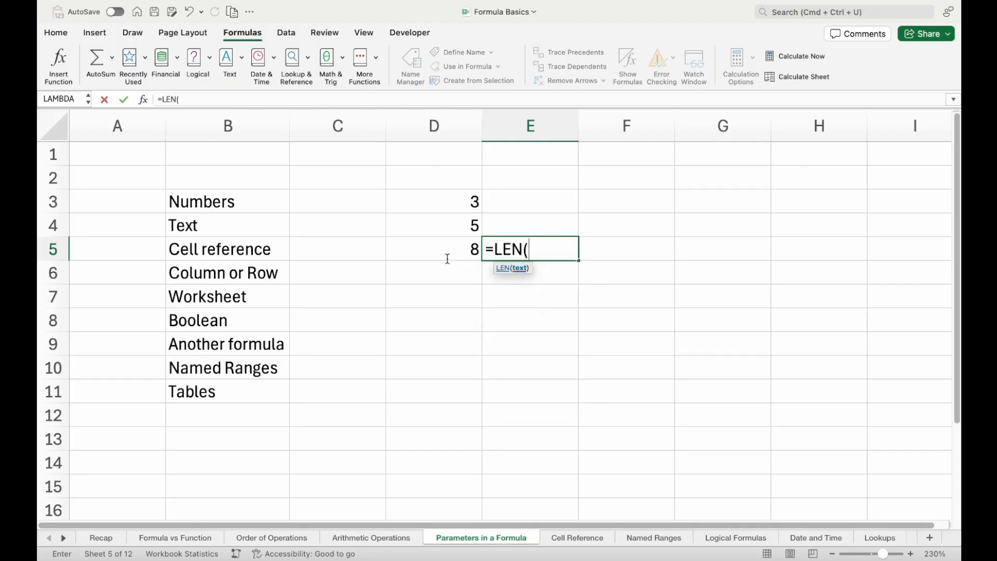
{"action": "left_click", "coordinate": [243, 250]}
{"action": "type", "text": ")"}
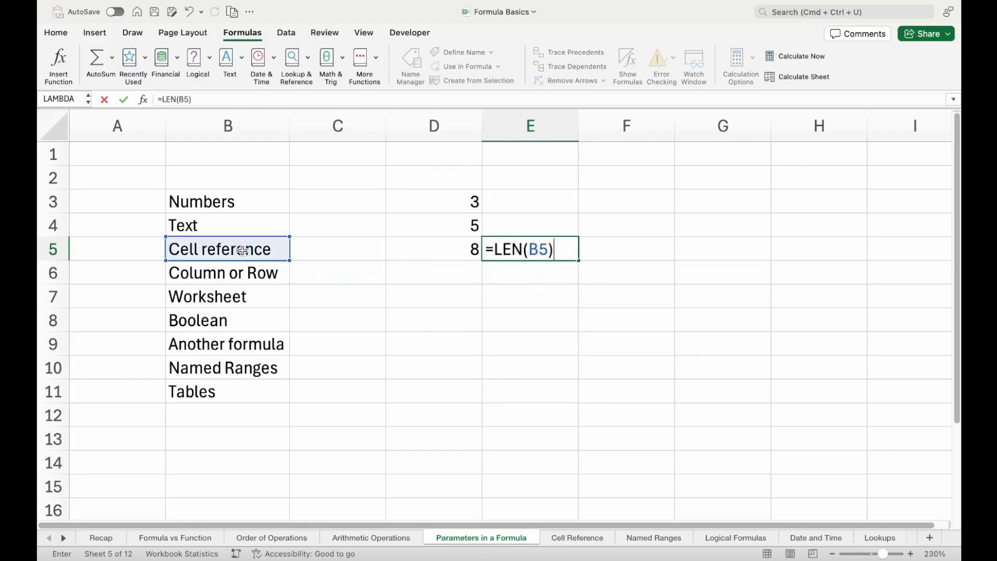
{"action": "key", "text": "Return"}
{"action": "key", "text": "Up"}
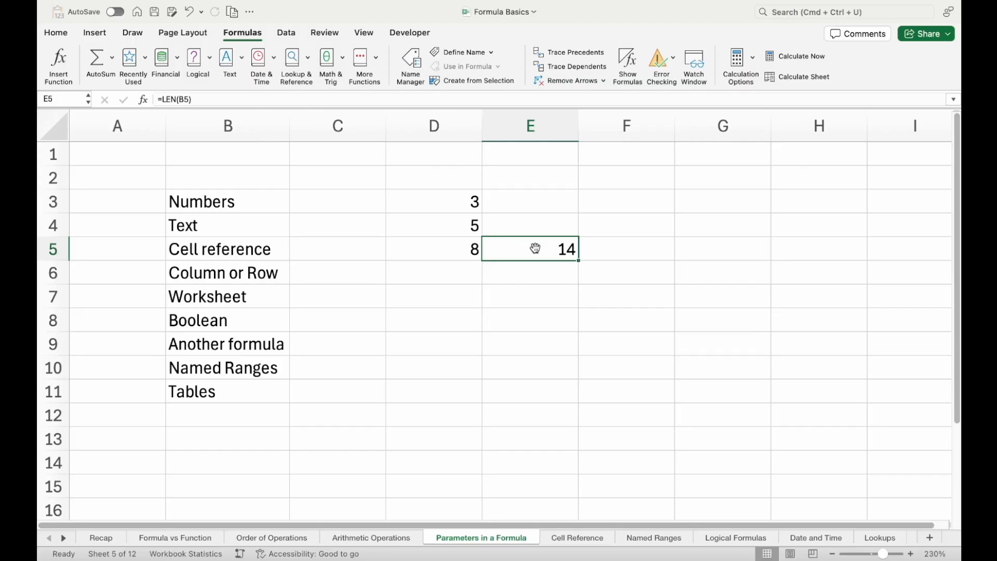
Step: Wrap the B5 reference in E5's LEN formula in quotation marks, then reopen the formula to review the quoted text
{"action": "double_click", "coordinate": [535, 248]}
{"action": "double_click", "coordinate": [533, 249]}
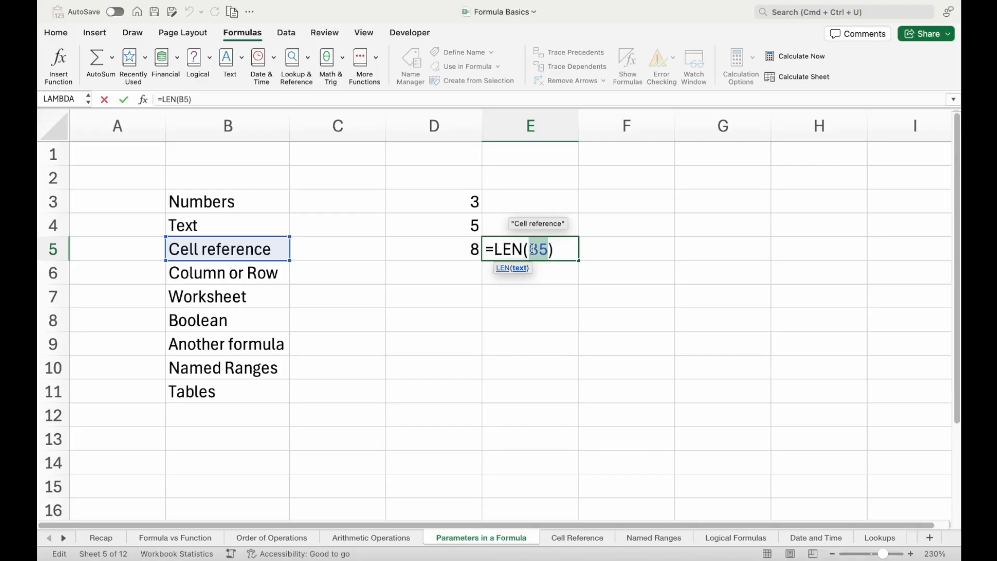
{"action": "left_click", "coordinate": [532, 248]}
{"action": "type", "text": "\""}
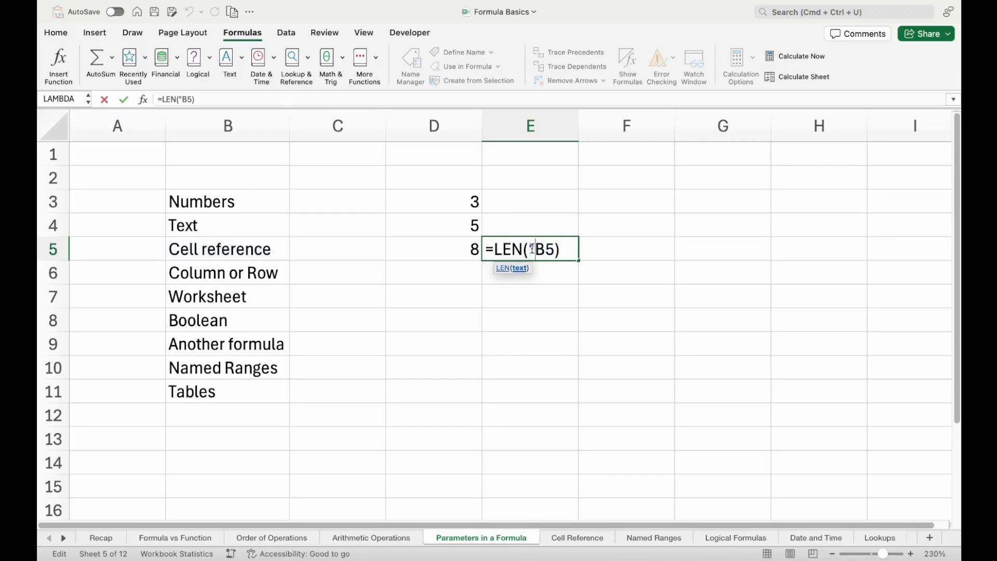
{"action": "key", "text": "Right"}
{"action": "key", "text": "Right"}
{"action": "type", "text": "\""}
{"action": "key", "text": "Return"}
{"action": "left_click", "coordinate": [531, 247]}
{"action": "double_click", "coordinate": [532, 253]}
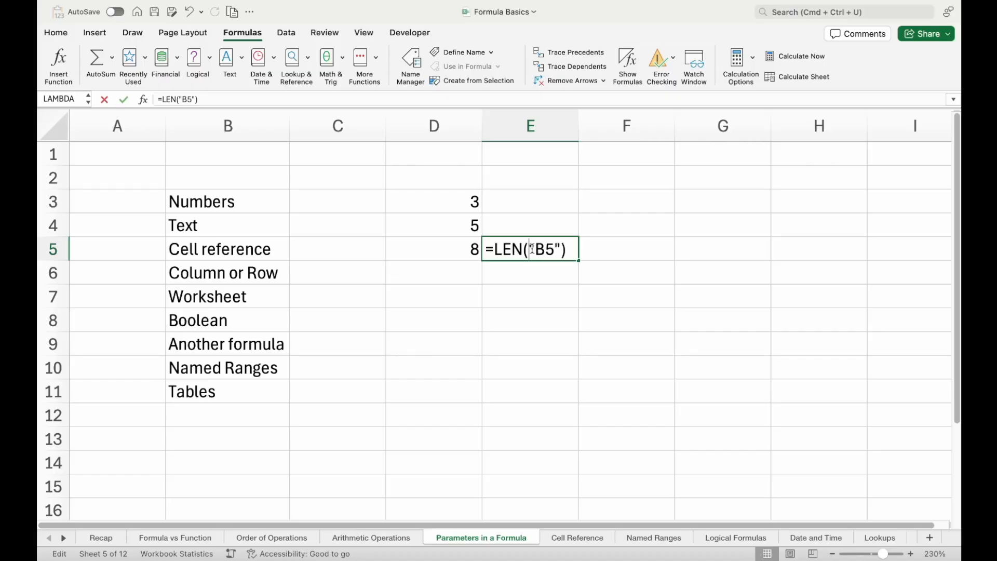
{"action": "left_click_drag", "start_coordinate": [554, 249], "coordinate": [537, 249]}
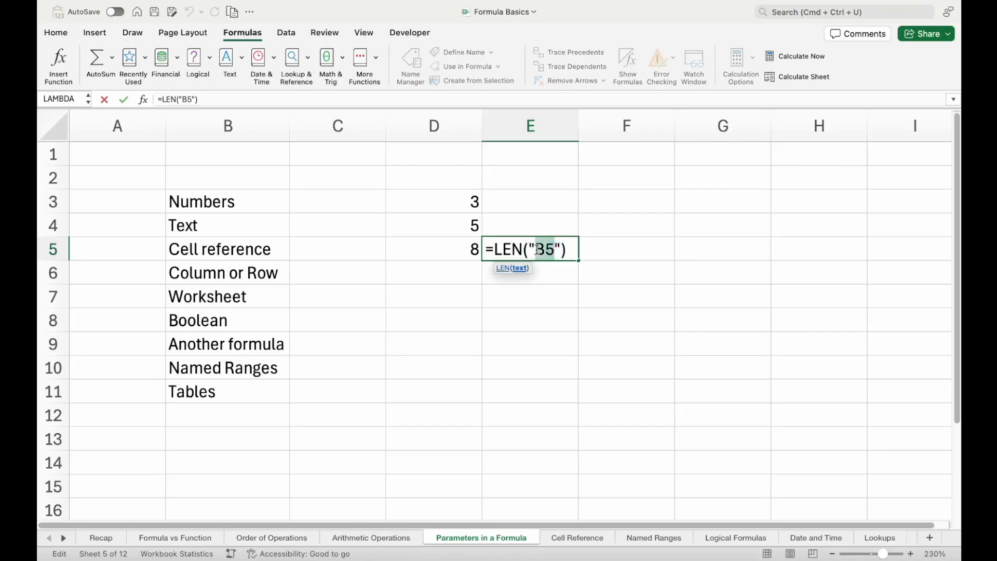
Step: Remove both quotation marks around B5 so the formula in E5 reads =LEN(B5) again
{"action": "left_click", "coordinate": [537, 250]}
{"action": "key", "text": "BackSpace"}
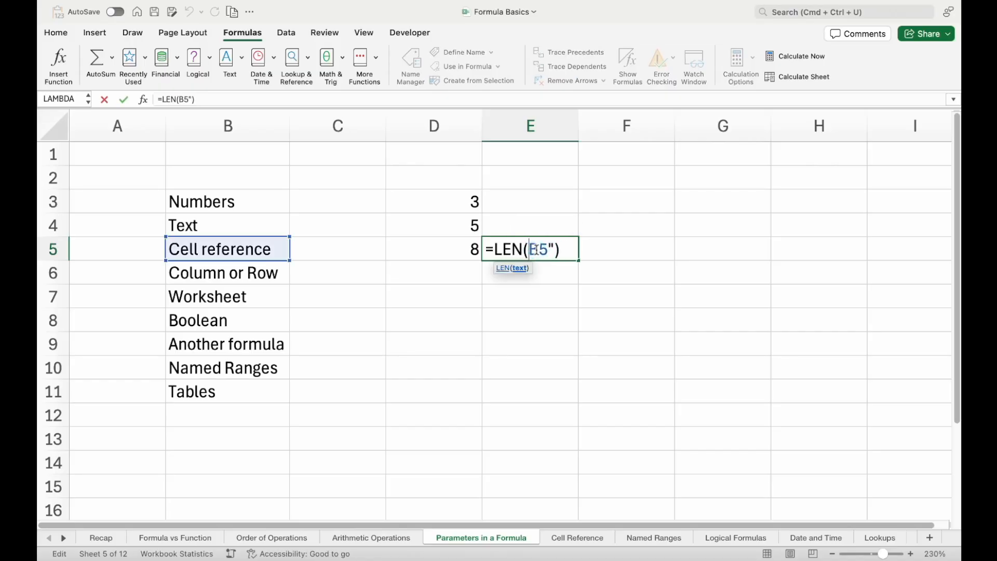
{"action": "key", "text": "Right"}
{"action": "key", "text": "Right"}
{"action": "key", "text": "BackSpace"}
{"action": "key", "text": "Return"}
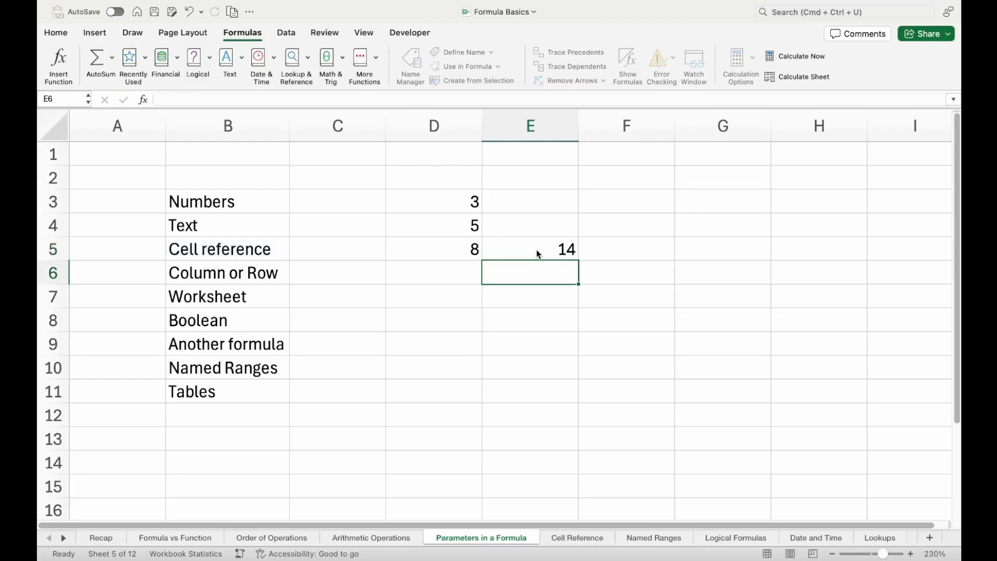
Step: Highlight column C and row 13 as examples of a whole column and a whole row
{"action": "left_click", "coordinate": [442, 279]}
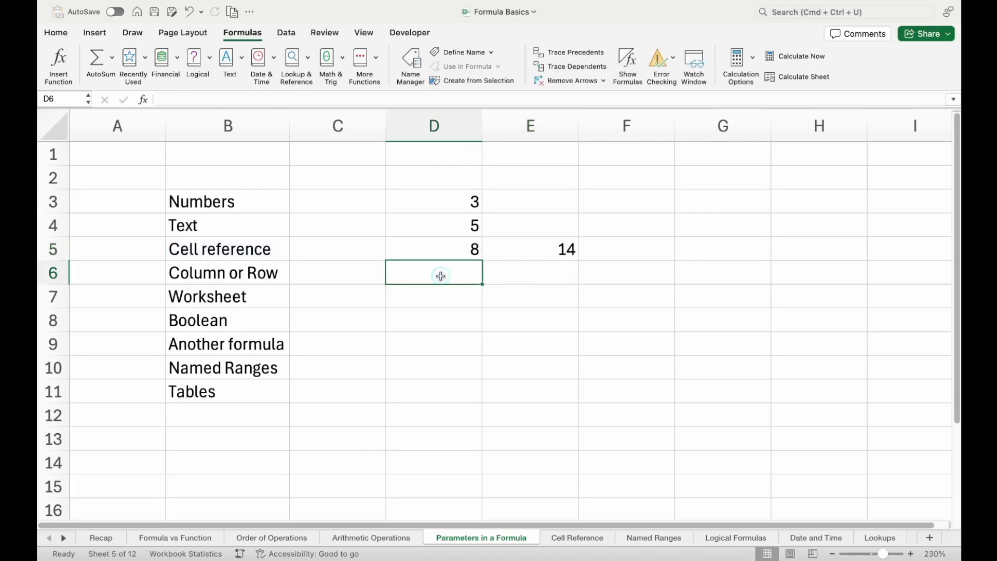
{"action": "left_click", "coordinate": [353, 122]}
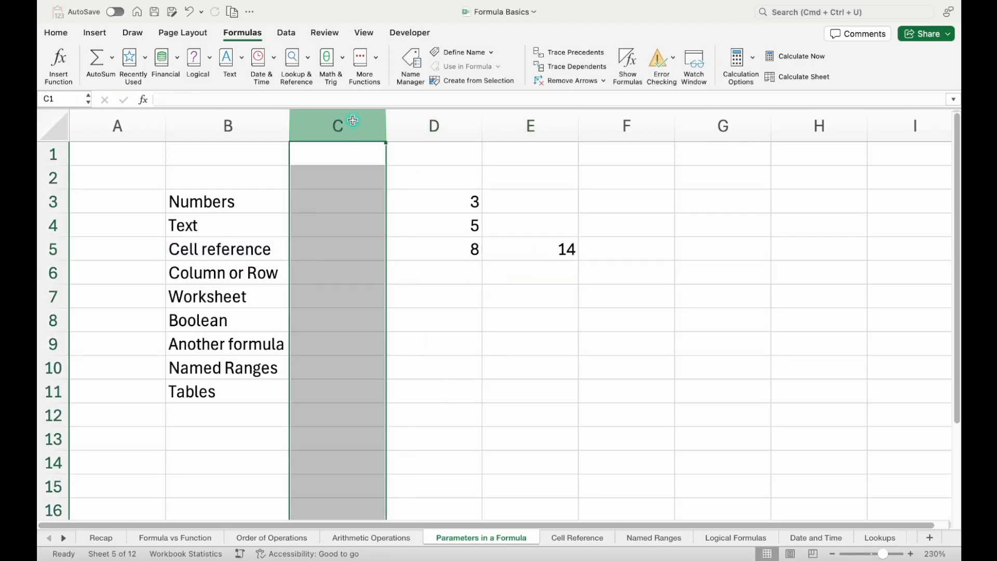
{"action": "left_click", "coordinate": [57, 438]}
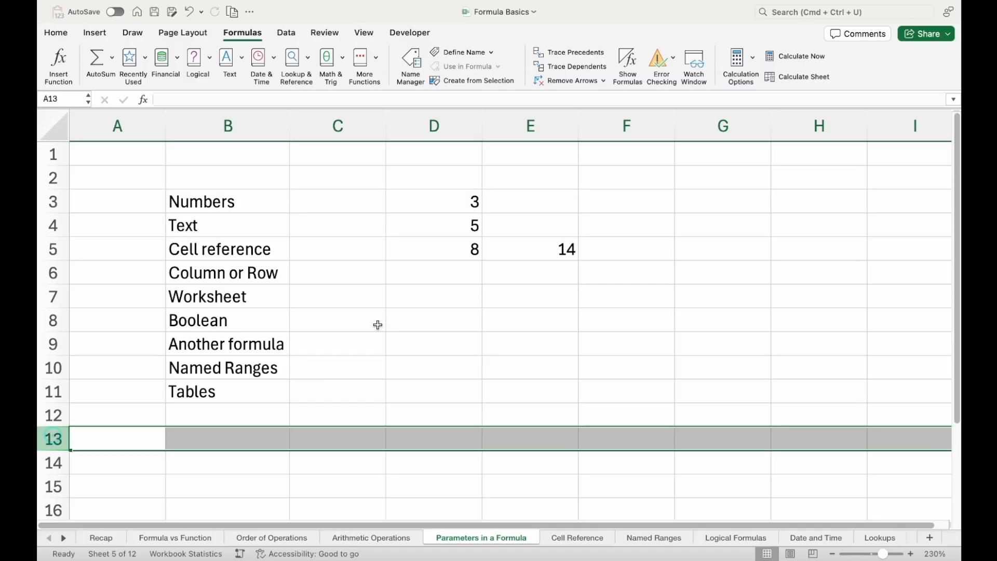
Step: Enter =SUM(E:E) in cell D6 to total the whole of column E
{"action": "left_click", "coordinate": [466, 273]}
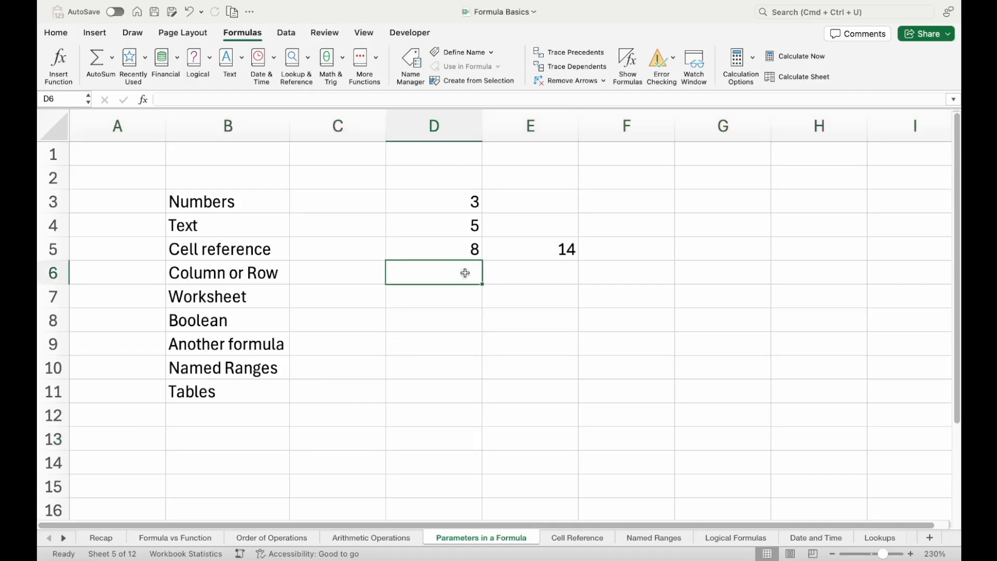
{"action": "type", "text": "=sum("}
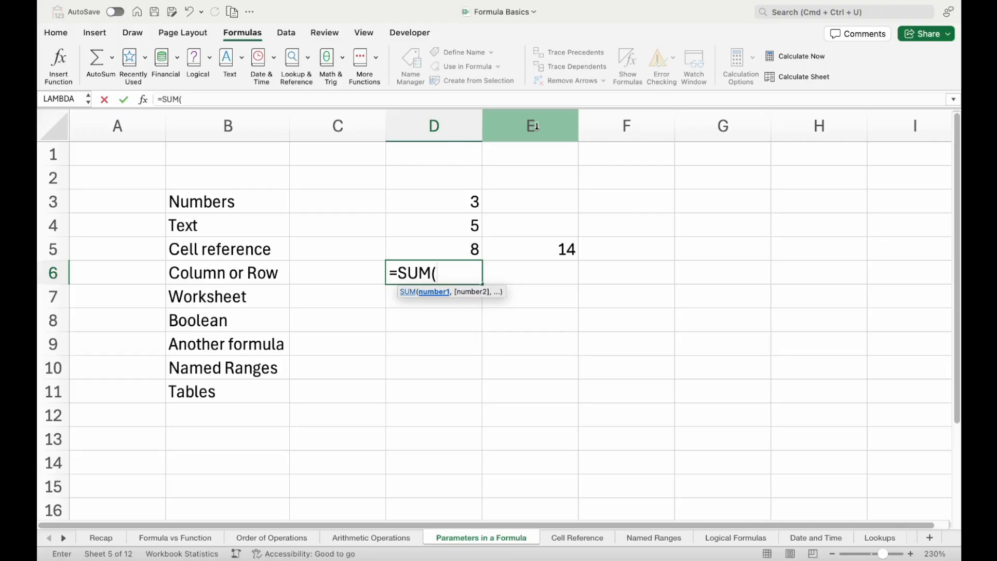
{"action": "left_click", "coordinate": [535, 126]}
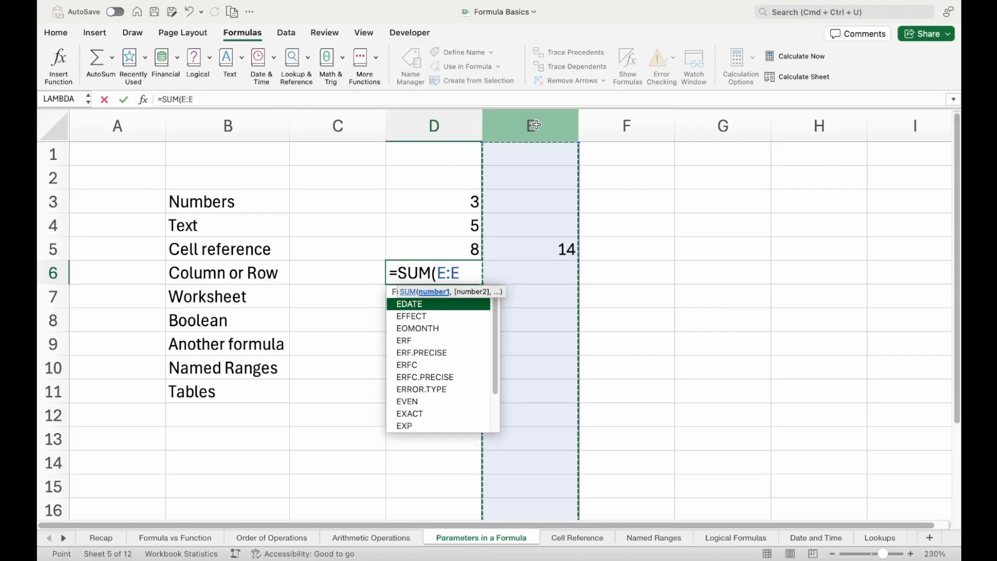
{"action": "type", "text": ")"}
{"action": "key", "text": "Return"}
{"action": "key", "text": "Up"}
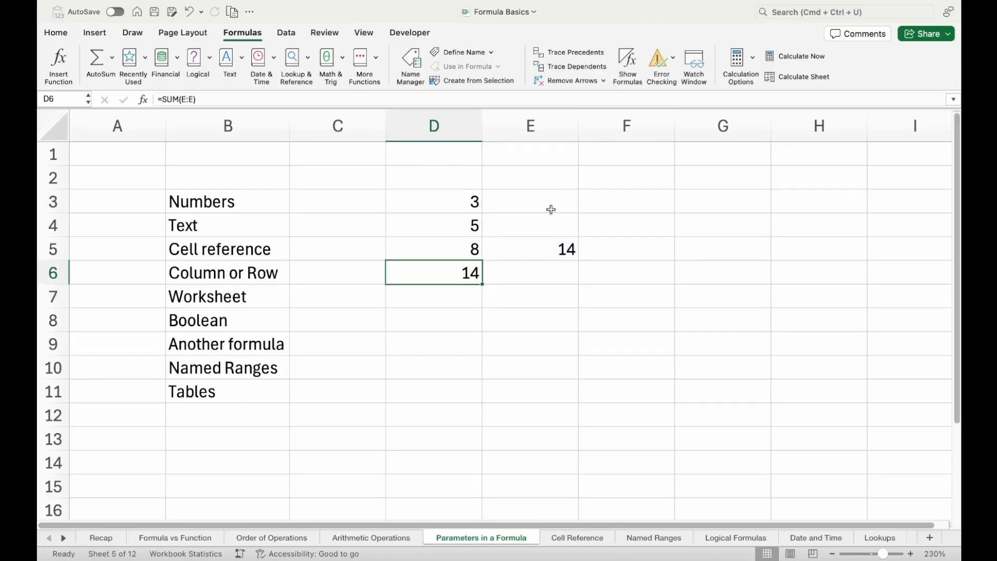
Step: Enter 5 in cell E6 and compare the values in E5:E6 with the column total in D6
{"action": "left_click", "coordinate": [553, 273]}
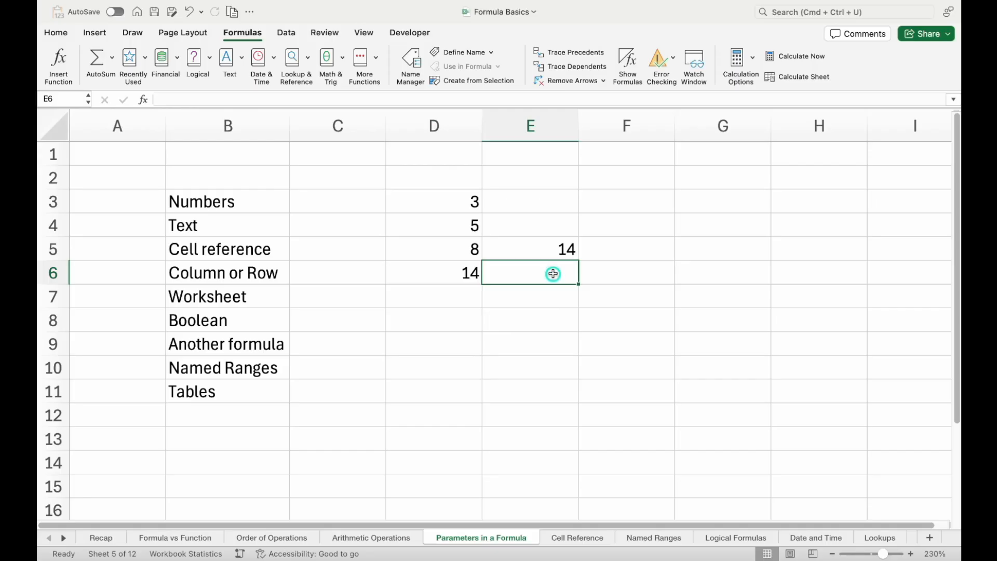
{"action": "type", "text": "5"}
{"action": "key", "text": "Return"}
{"action": "left_click", "coordinate": [552, 248]}
{"action": "left_click_drag", "start_coordinate": [552, 248], "coordinate": [519, 271]}
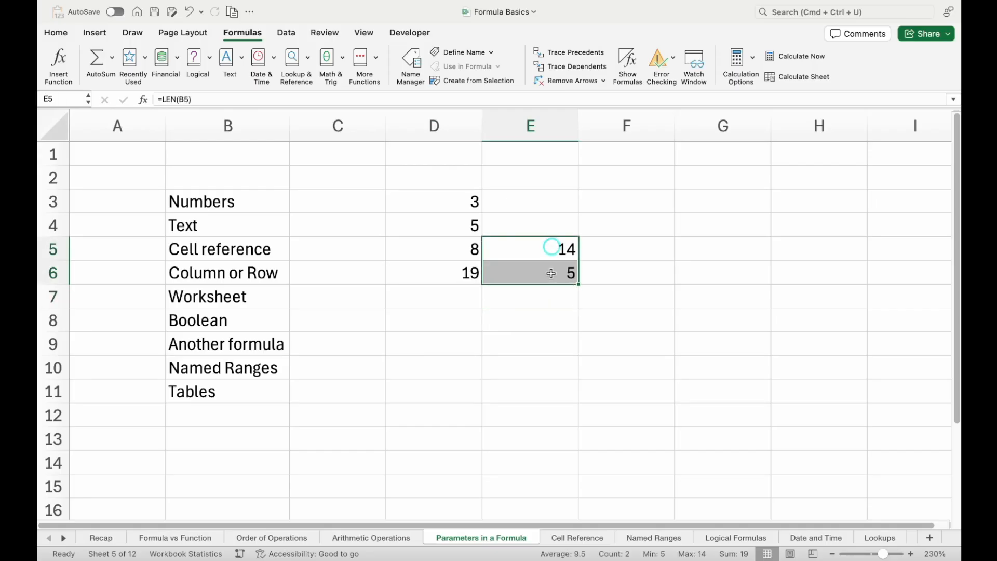
{"action": "left_click", "coordinate": [475, 271]}
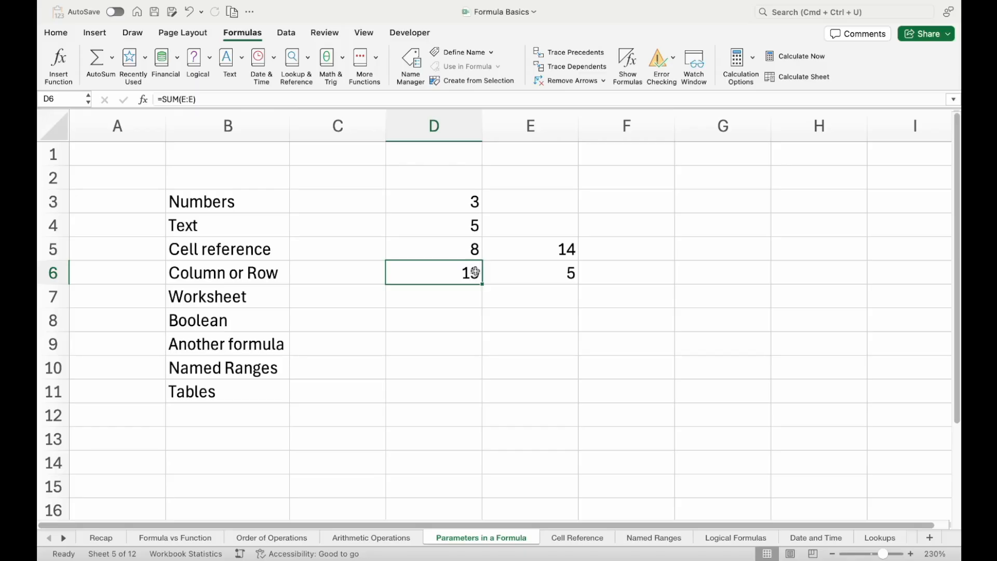
{"action": "left_click_drag", "start_coordinate": [429, 185], "coordinate": [534, 296]}
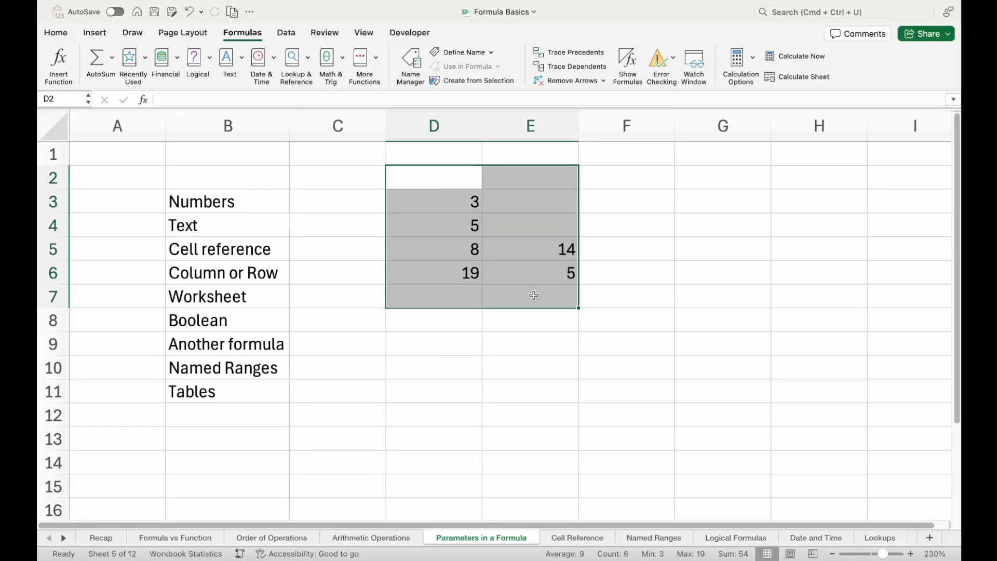
{"action": "left_click", "coordinate": [444, 274]}
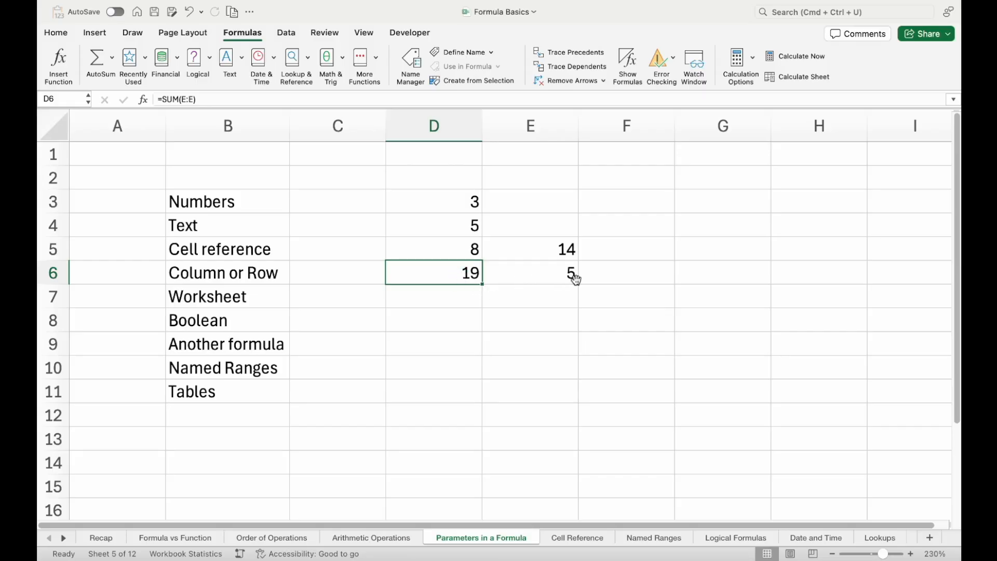
Step: Replace the content of E6 with =SUM(5:5) and review its whole-row reference alongside the column total in D6
{"action": "left_click", "coordinate": [549, 274]}
{"action": "type", "text": "=SUM("}
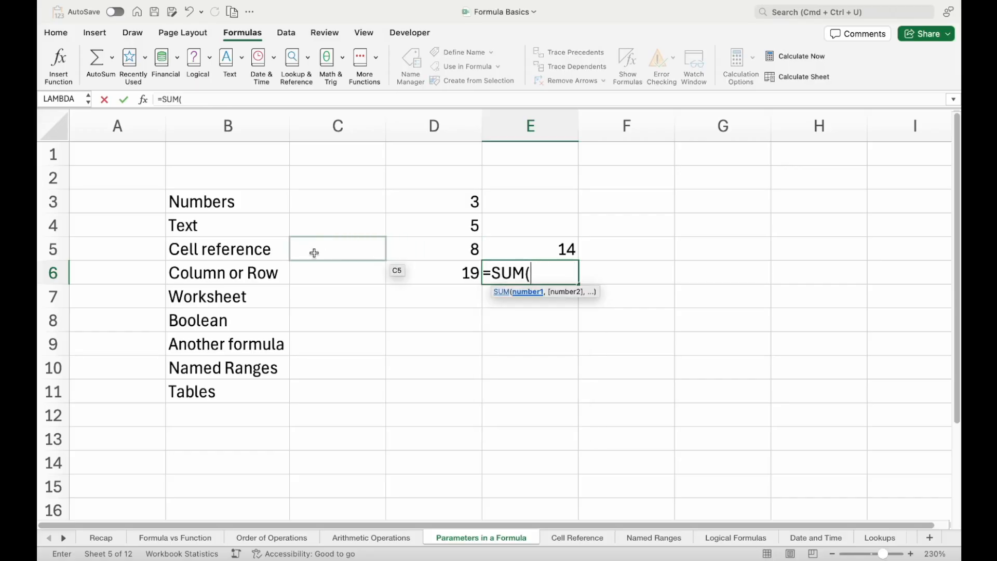
{"action": "left_click", "coordinate": [57, 248]}
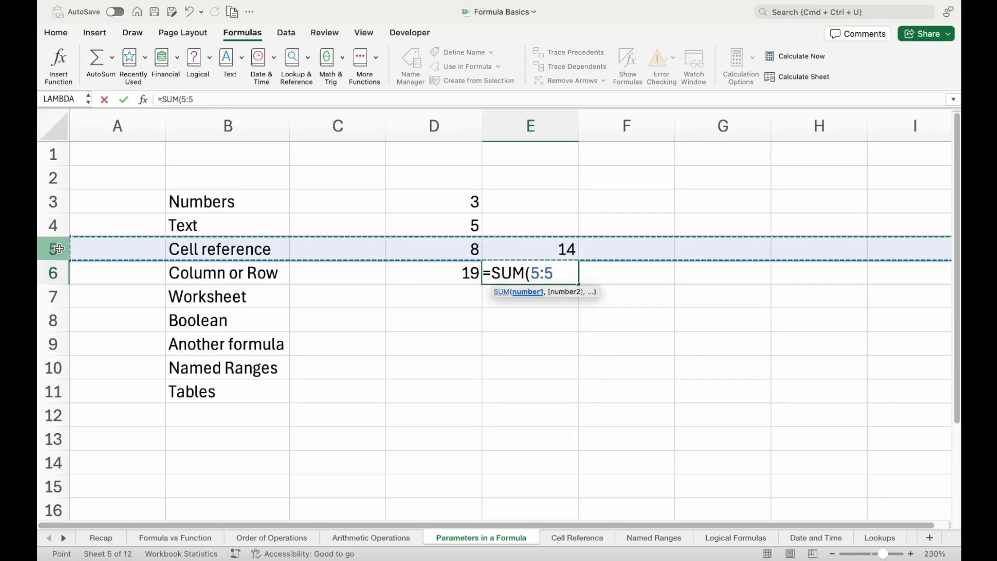
{"action": "type", "text": ")"}
{"action": "key", "text": "Return"}
{"action": "double_click", "coordinate": [542, 271]}
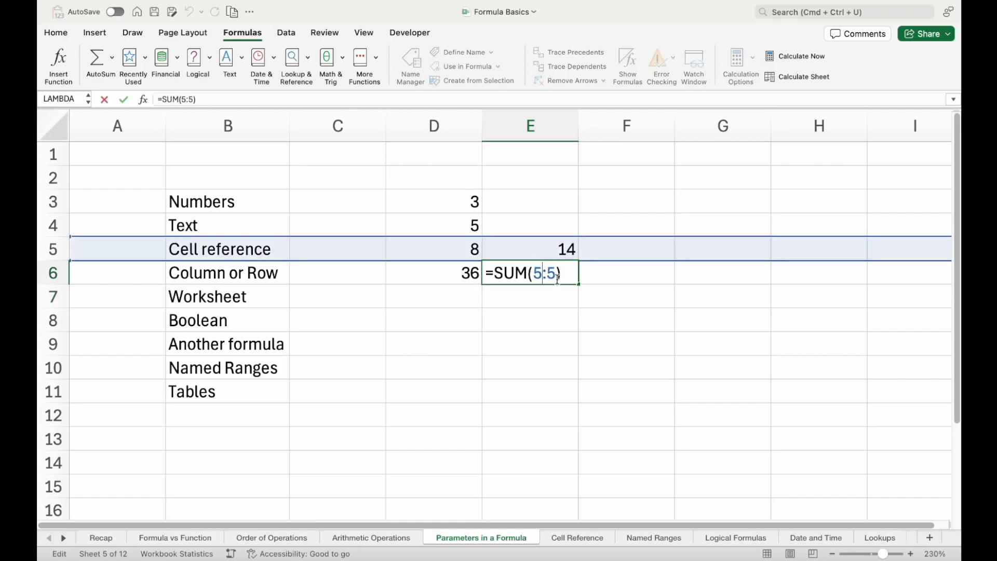
{"action": "left_click_drag", "start_coordinate": [555, 277], "coordinate": [534, 274]}
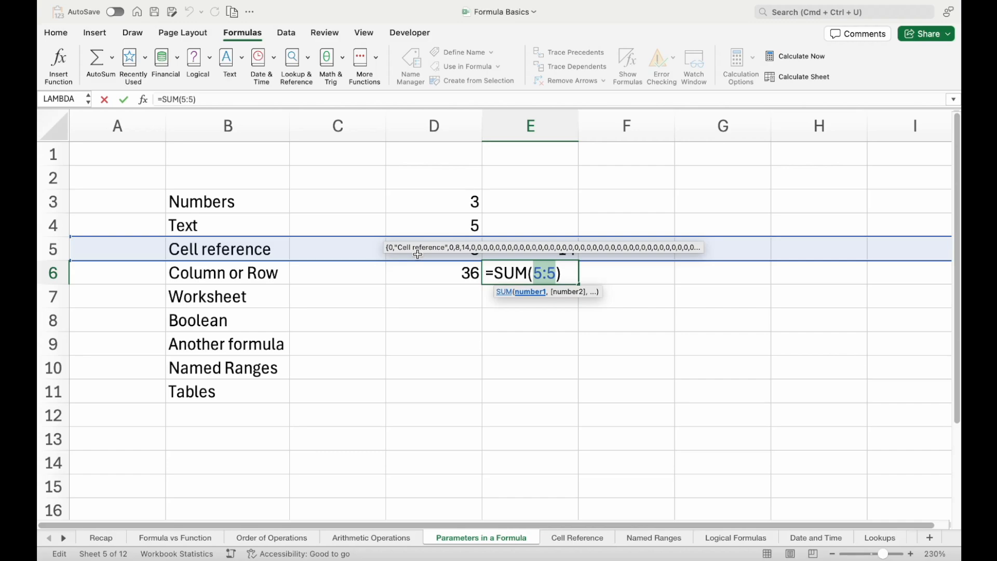
{"action": "key", "text": "Return"}
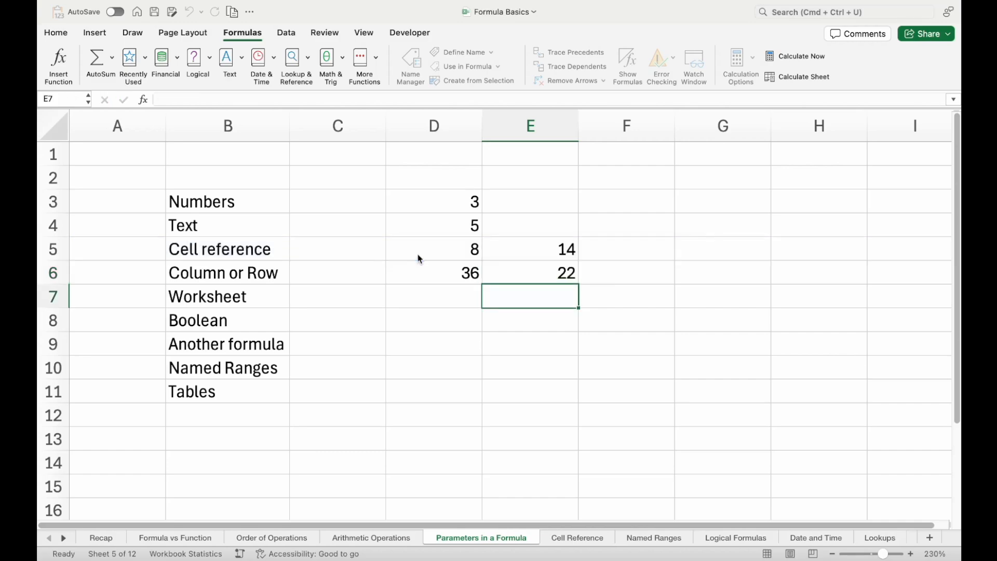
{"action": "key", "text": "Up"}
{"action": "key", "text": "Left"}
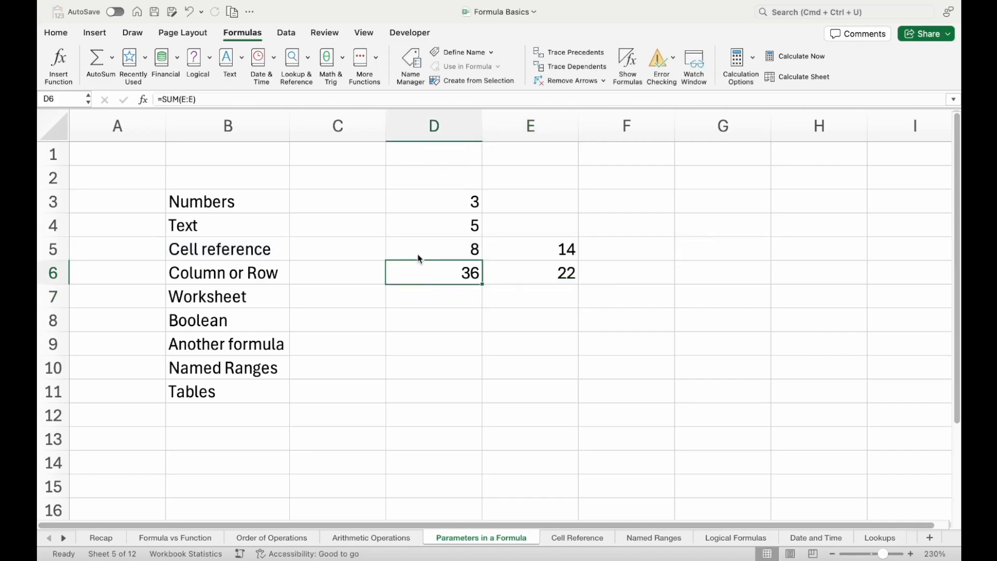
{"action": "left_click", "coordinate": [261, 277]}
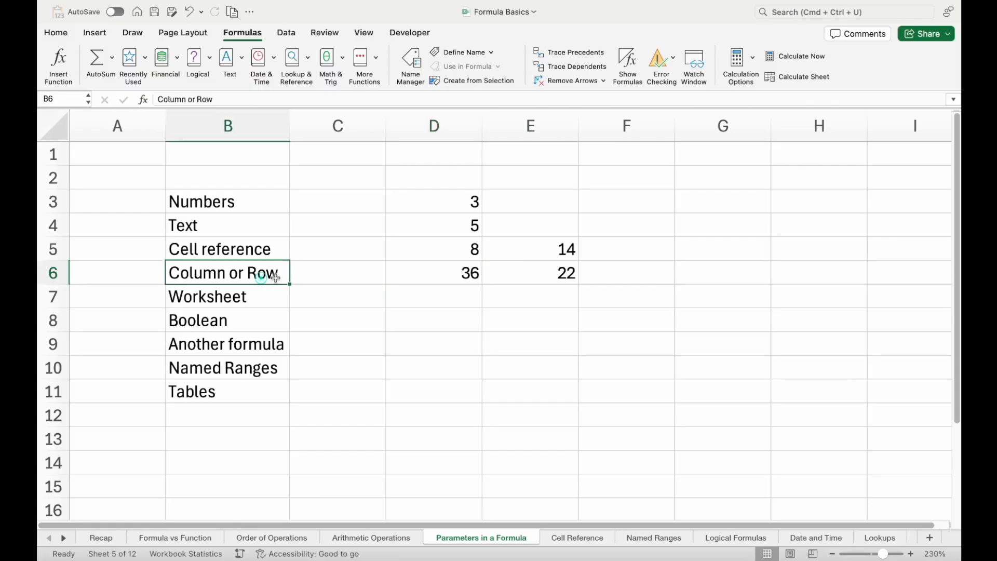
Step: Enter =SUM('Arithmetic Operations'!J15) in cell D7 to reference a cell on another worksheet
{"action": "left_click", "coordinate": [427, 297]}
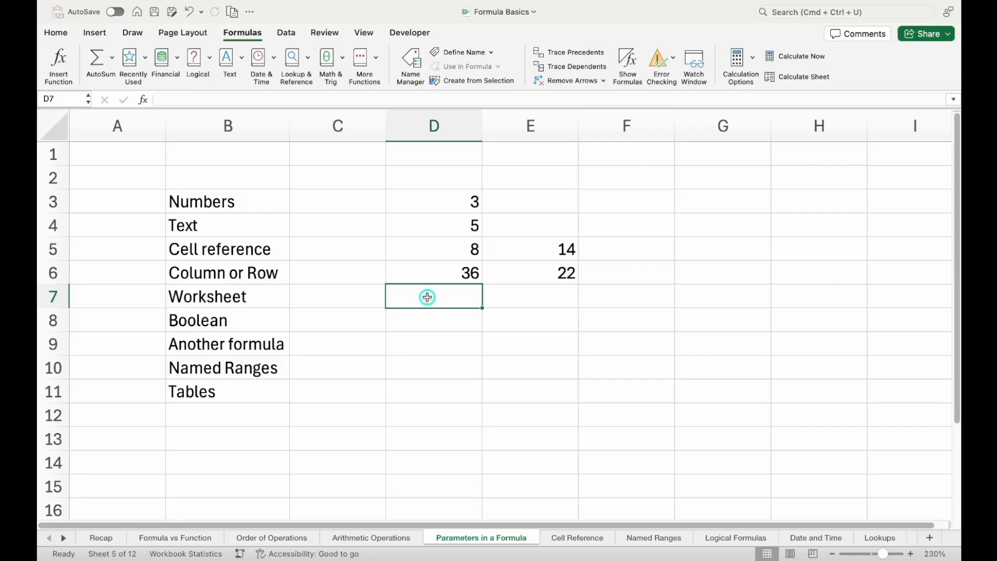
{"action": "type", "text": "=SUM("}
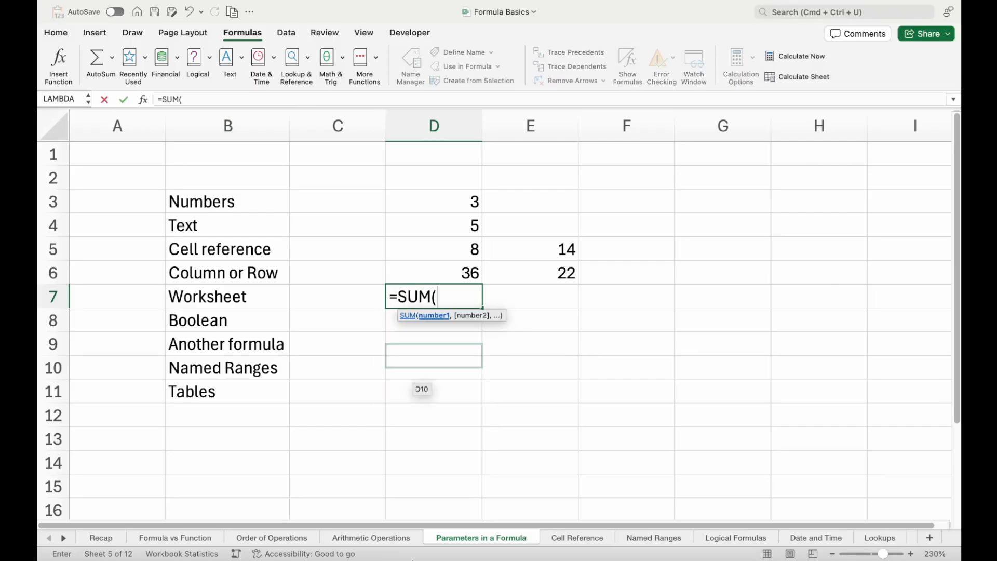
{"action": "left_click", "coordinate": [372, 537]}
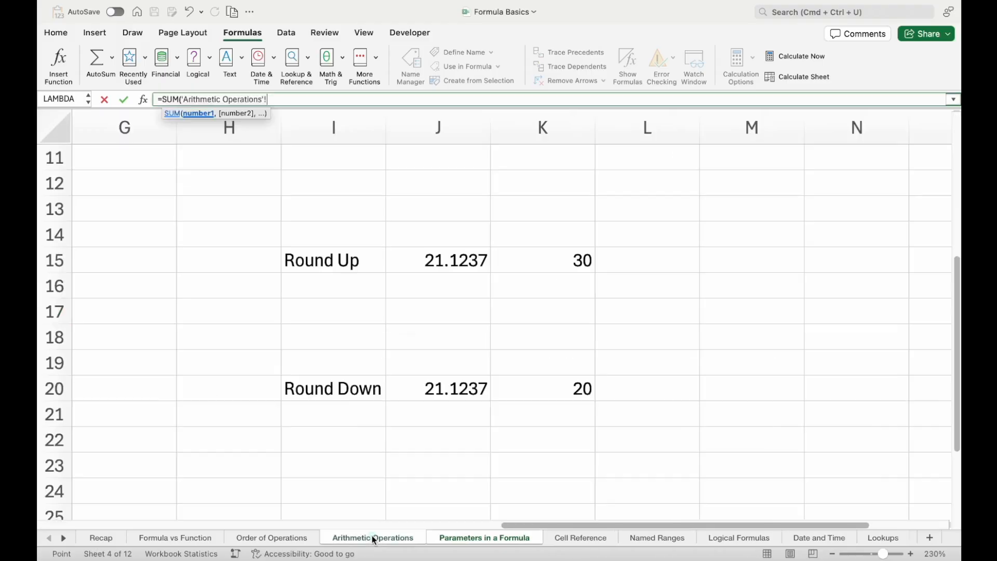
{"action": "left_click", "coordinate": [444, 257]}
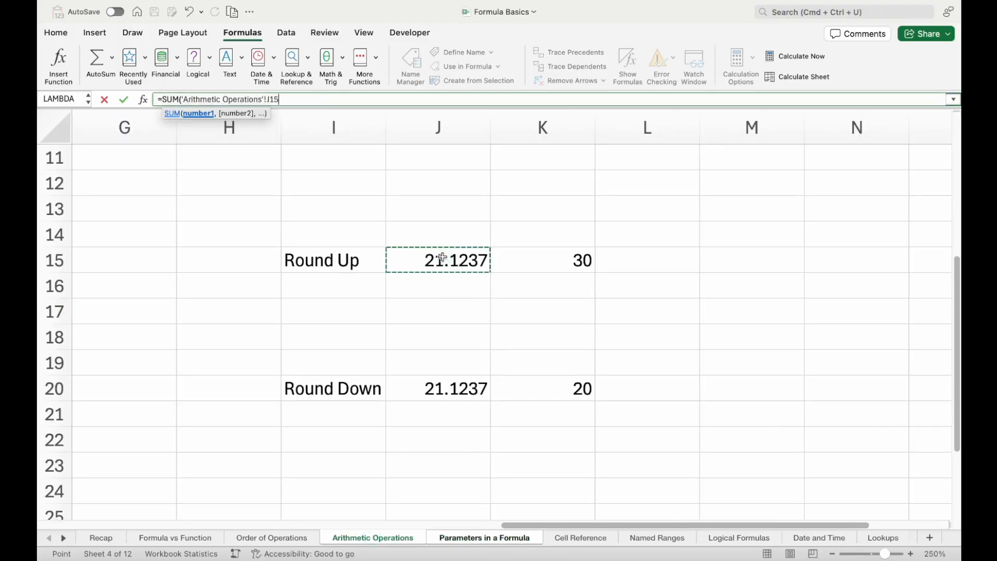
{"action": "key", "text": "Return"}
Step: Review the formula in D7, highlighting the quoted sheet name 'Arithmetic Operations' and the exclamation mark before the cell reference
{"action": "left_click", "coordinate": [449, 297]}
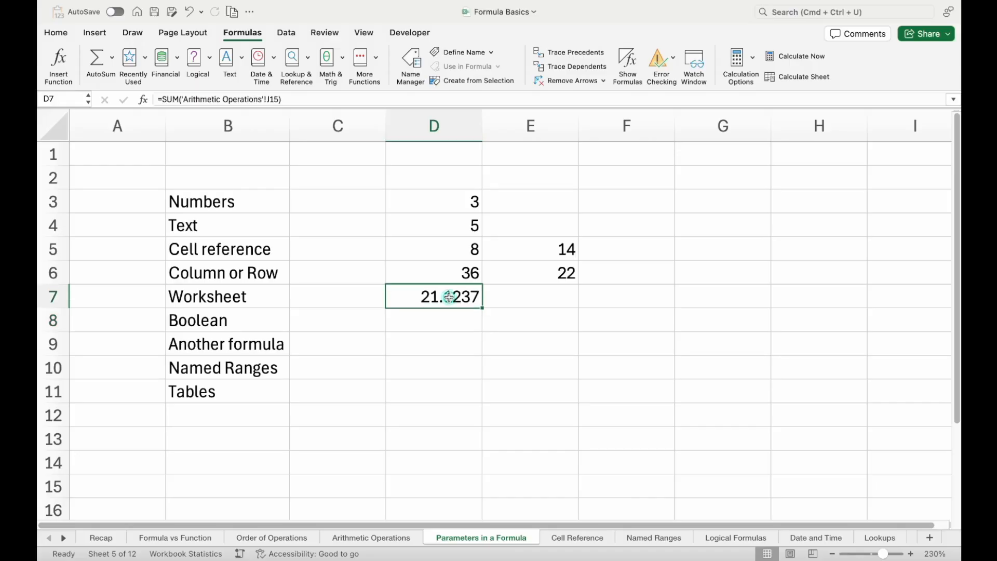
{"action": "double_click", "coordinate": [426, 297]}
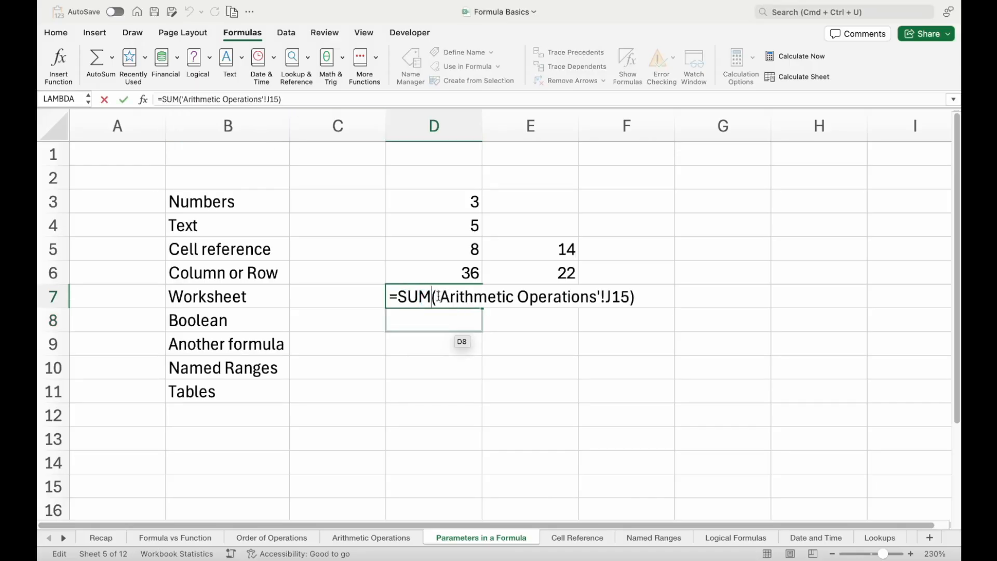
{"action": "left_click_drag", "start_coordinate": [438, 297], "coordinate": [600, 296]}
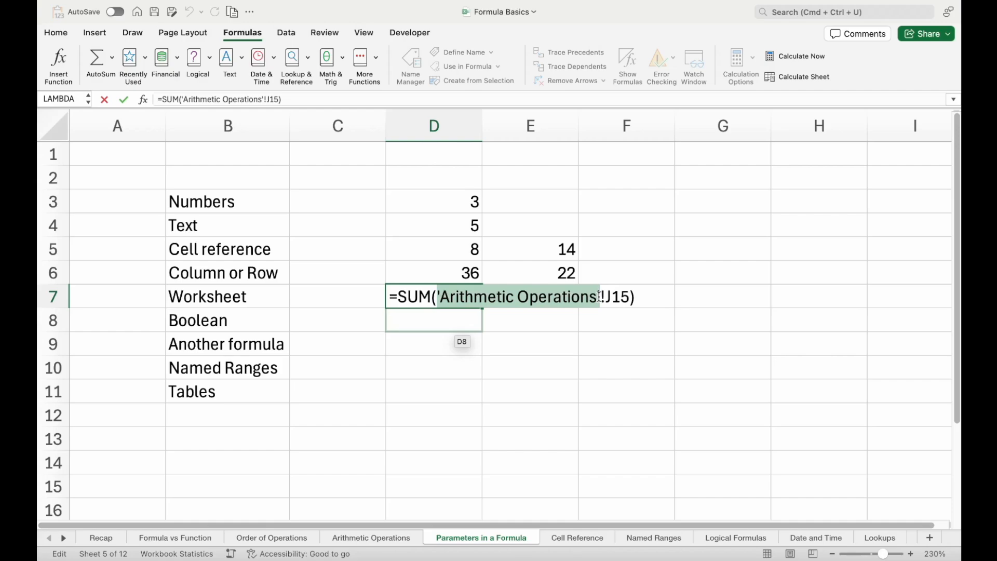
{"action": "left_click", "coordinate": [441, 294]}
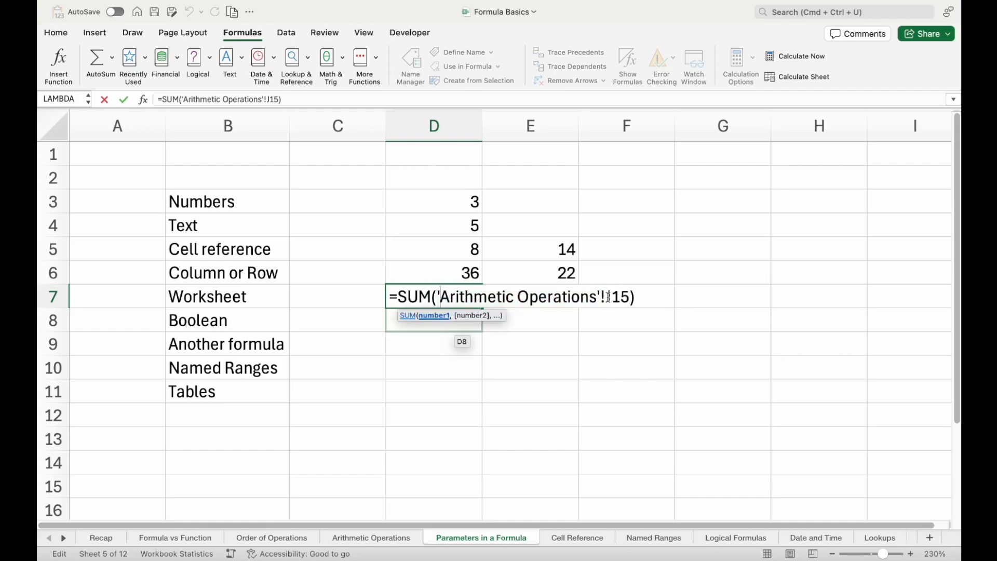
{"action": "left_click_drag", "start_coordinate": [609, 296], "coordinate": [601, 296]}
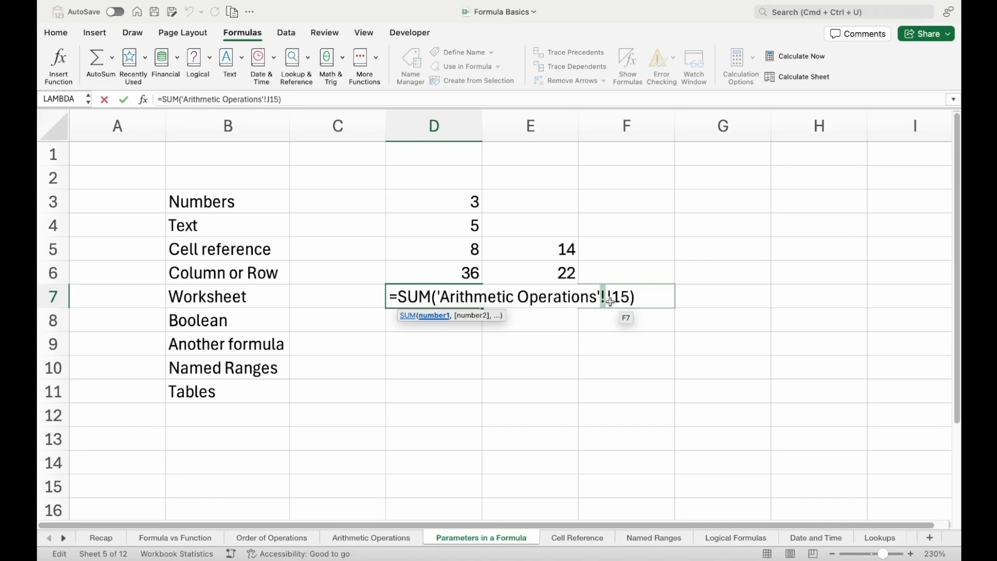
{"action": "key", "text": "Return"}
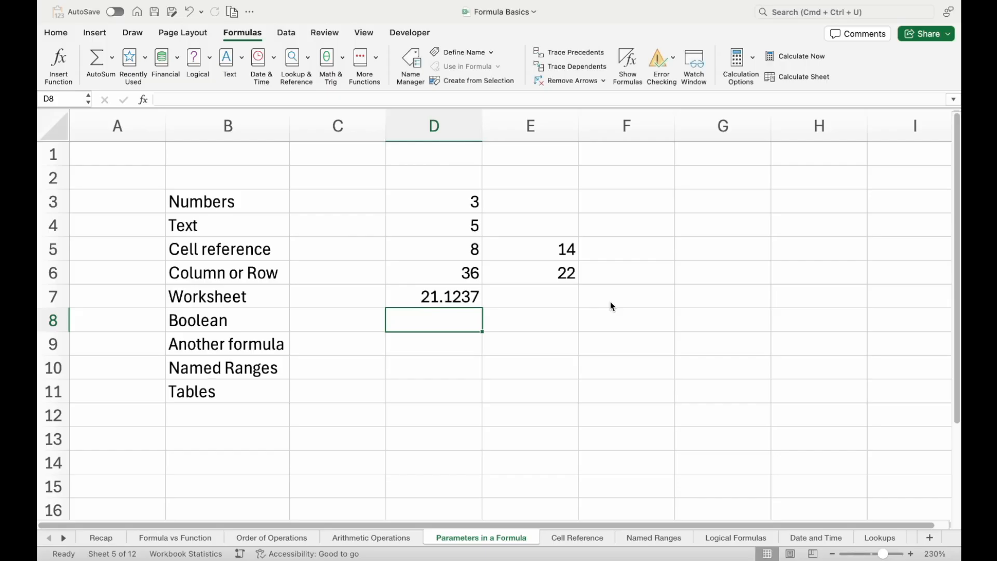
Step: Enter =SUM(TRUE,FALSE) in cell D8 as the Boolean parameter example
{"action": "type", "text": "="}
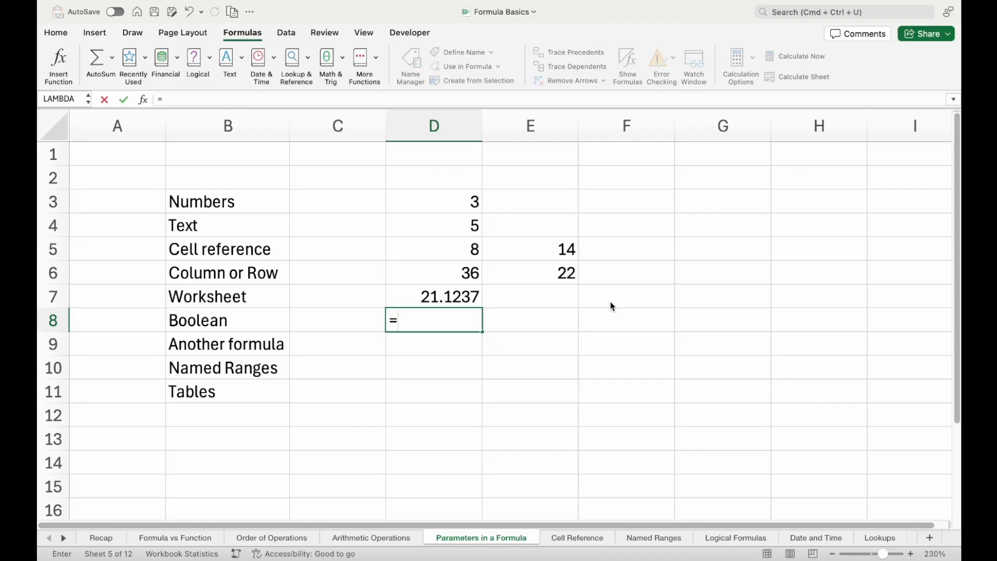
{"action": "type", "text": "su"}
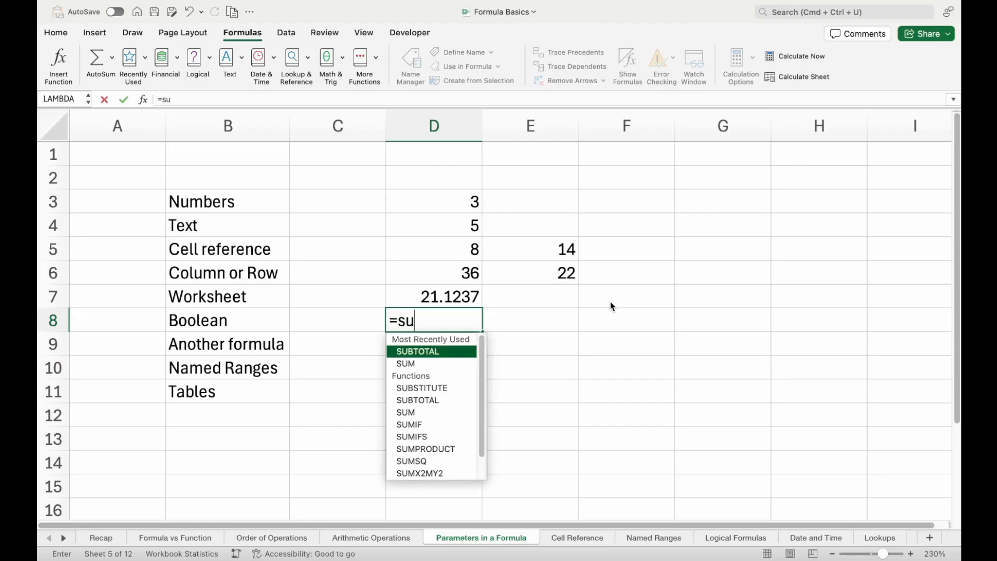
{"action": "type", "text": "m"}
{"action": "key", "text": "Tab"}
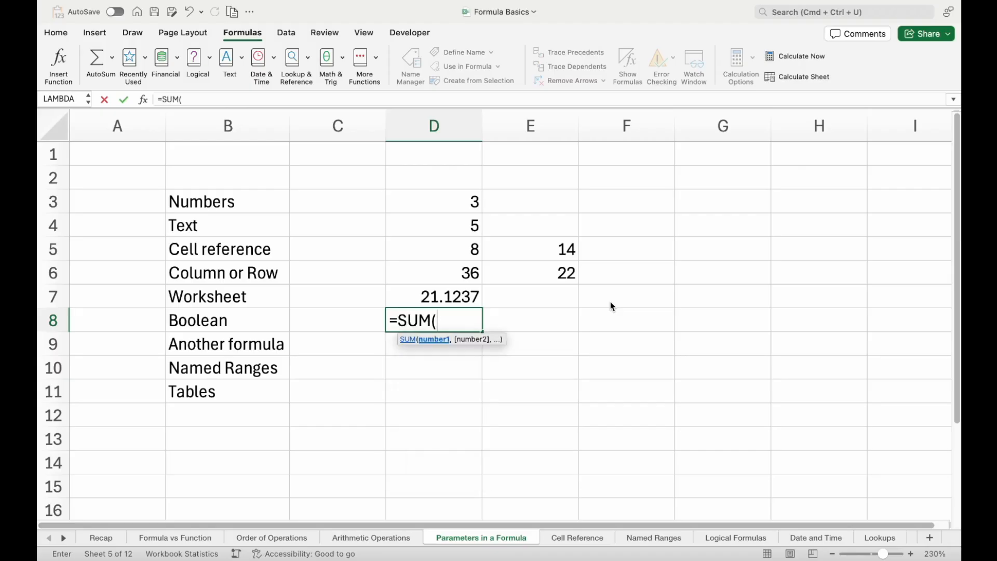
{"action": "type", "text": "true"}
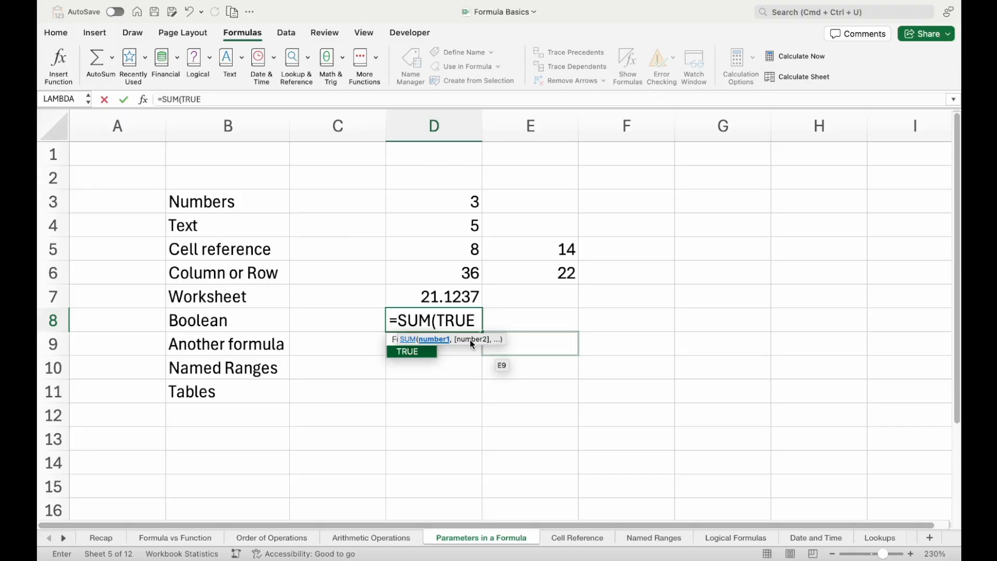
{"action": "type", "text": ",Fa"}
{"action": "key", "text": "Tab"}
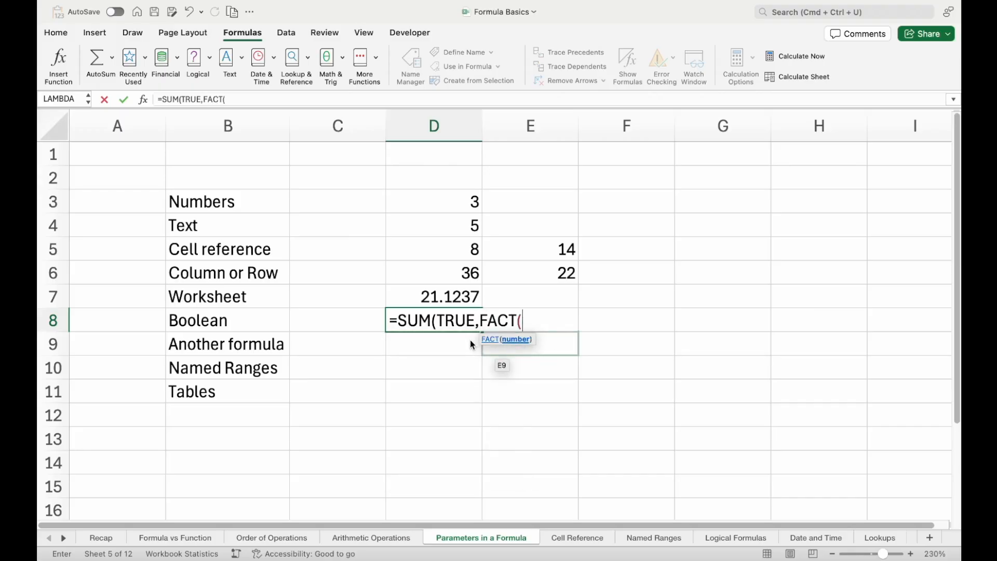
{"action": "key", "text": "BackSpace"}
{"action": "key", "text": "BackSpace"}
{"action": "key", "text": "BackSpace"}
{"action": "type", "text": "LSE"}
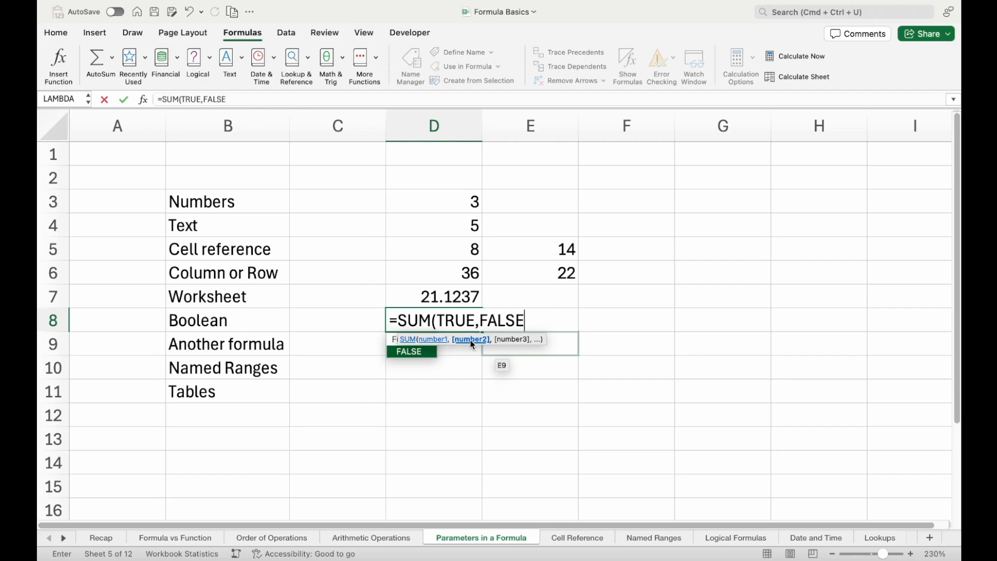
{"action": "type", "text": ")"}
{"action": "key", "text": "Return"}
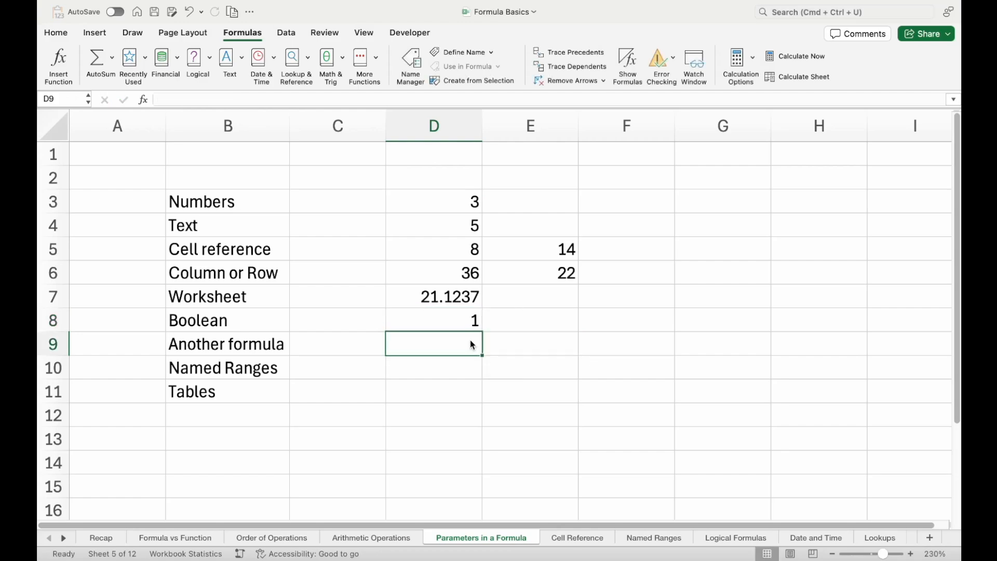
Step: Review the Boolean formula in D8, highlighting its TRUE argument, and close it without changes
{"action": "key", "text": "Up"}
{"action": "double_click", "coordinate": [461, 321]}
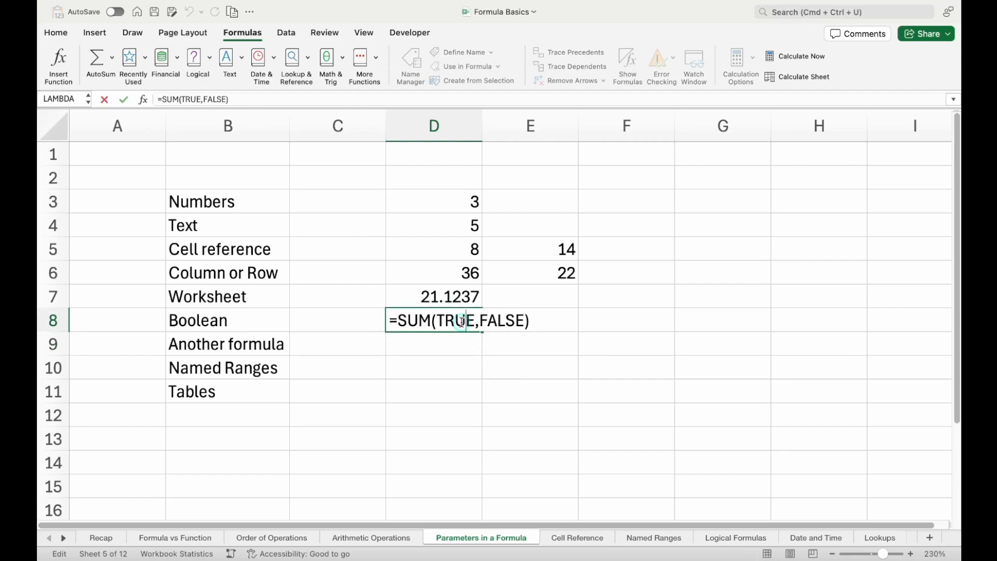
{"action": "double_click", "coordinate": [461, 321]}
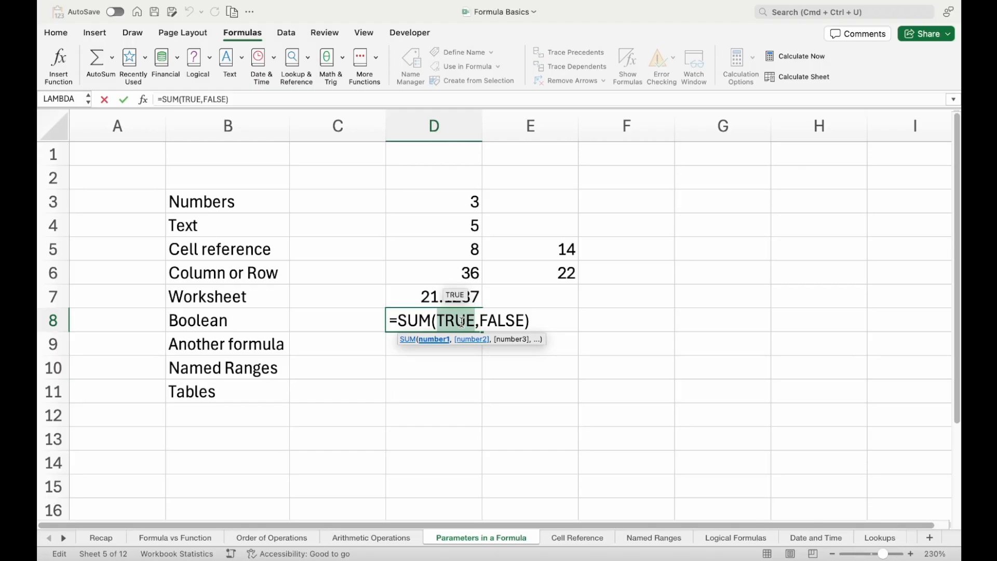
{"action": "key", "text": "Return"}
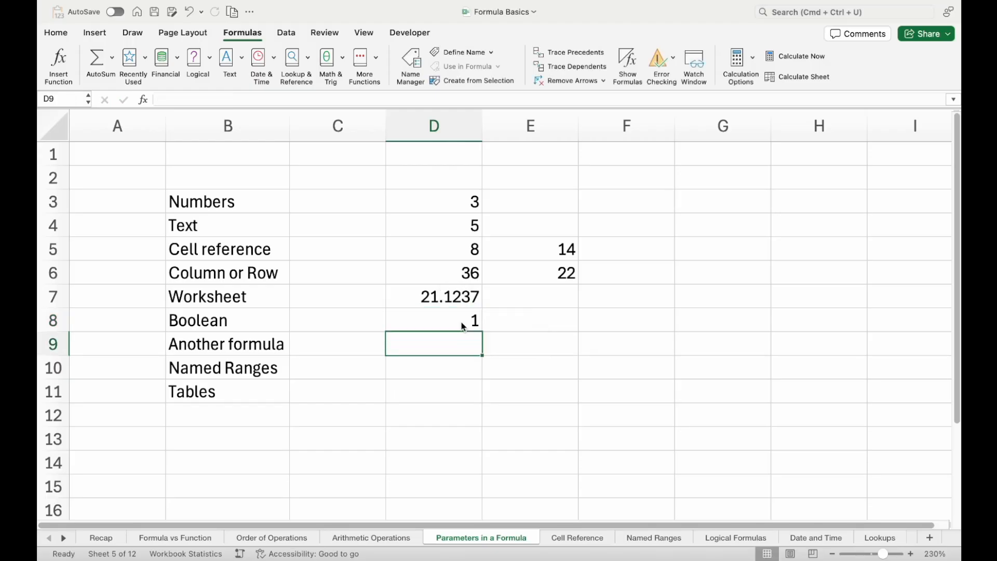
{"action": "left_click", "coordinate": [450, 321]}
Step: Write =SUM(SUM(1,2),E5:E6) in cell D9 as the example of another formula used as a parameter
{"action": "left_click", "coordinate": [409, 349]}
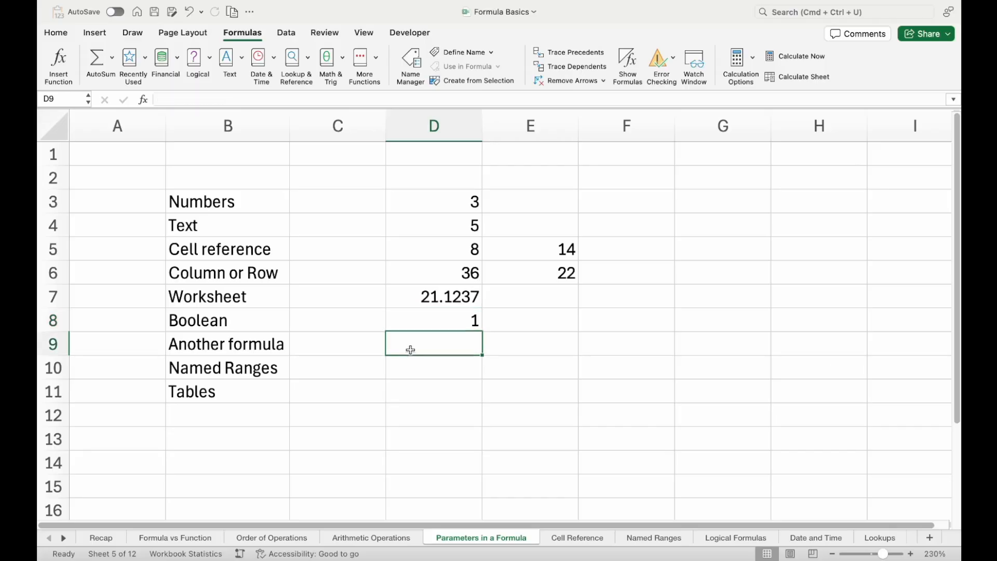
{"action": "double_click", "coordinate": [411, 350]}
{"action": "type", "text": "=SUM("}
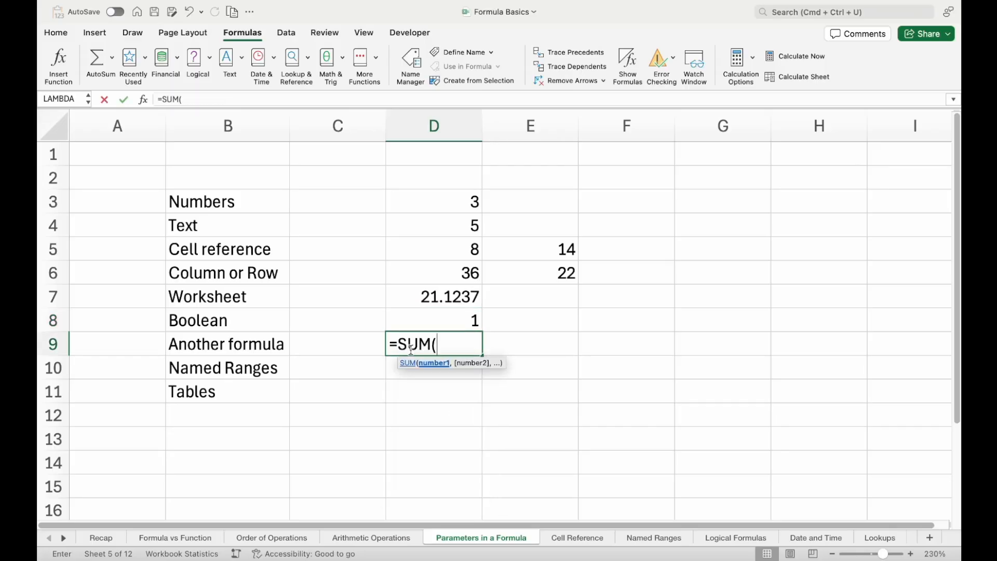
{"action": "type", "text": "sum"}
{"action": "key", "text": "Tab"}
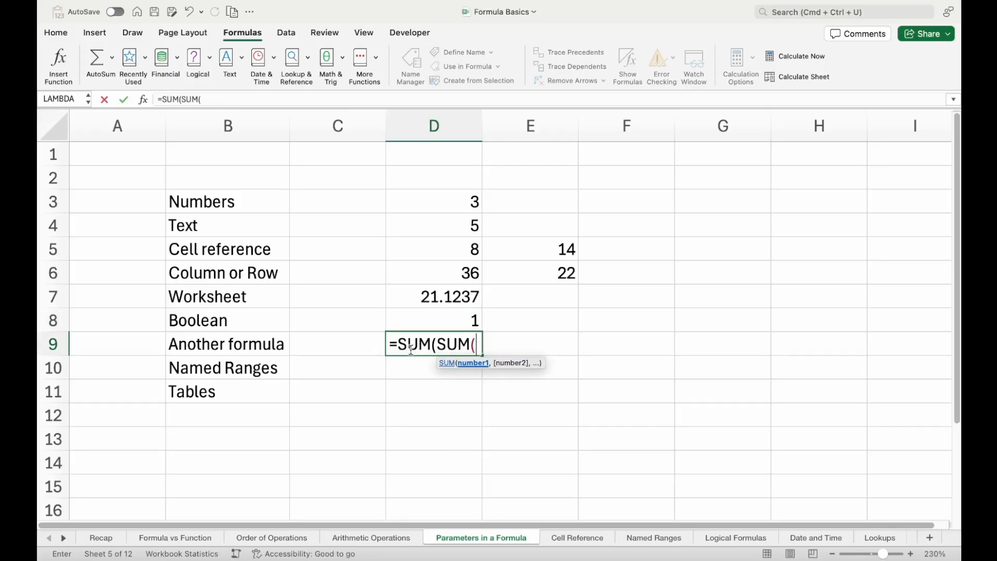
{"action": "type", "text": "1,2),"}
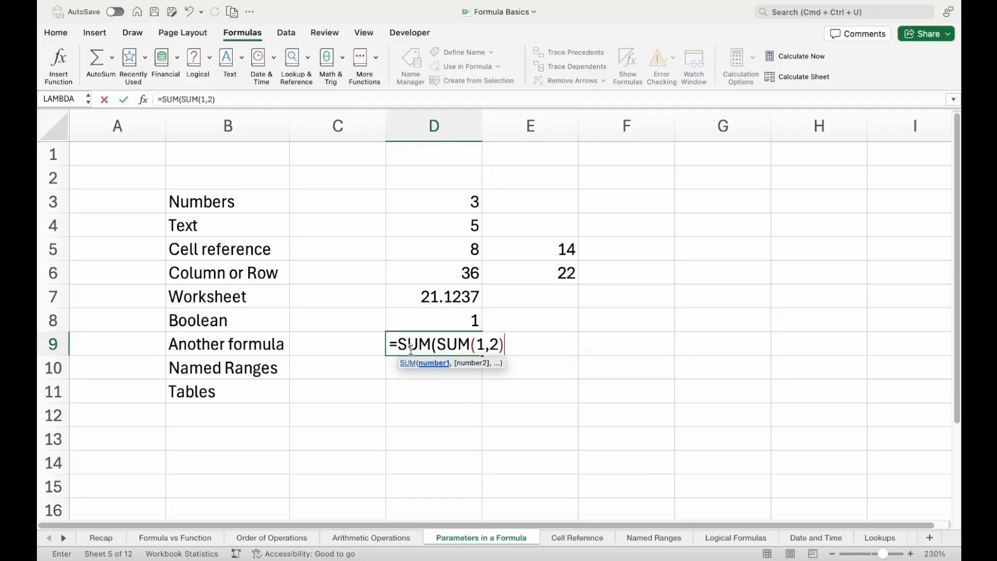
{"action": "left_click_drag", "start_coordinate": [520, 256], "coordinate": [519, 272]}
{"action": "type", "text": ")"}
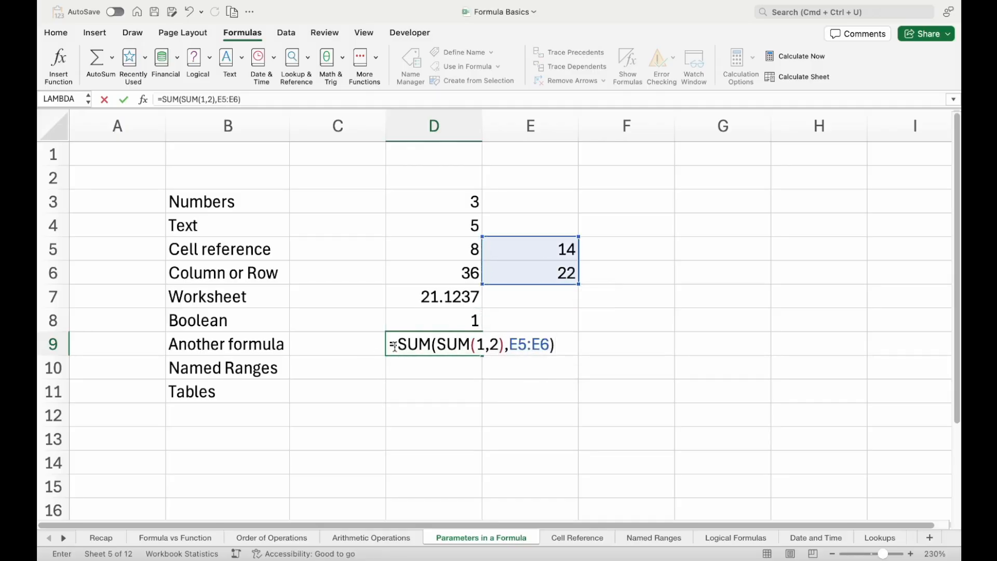
Step: Highlight the nested SUM(1,2) in D9's formula, check the E5:E6 argument, and commit the formula
{"action": "left_click", "coordinate": [419, 343]}
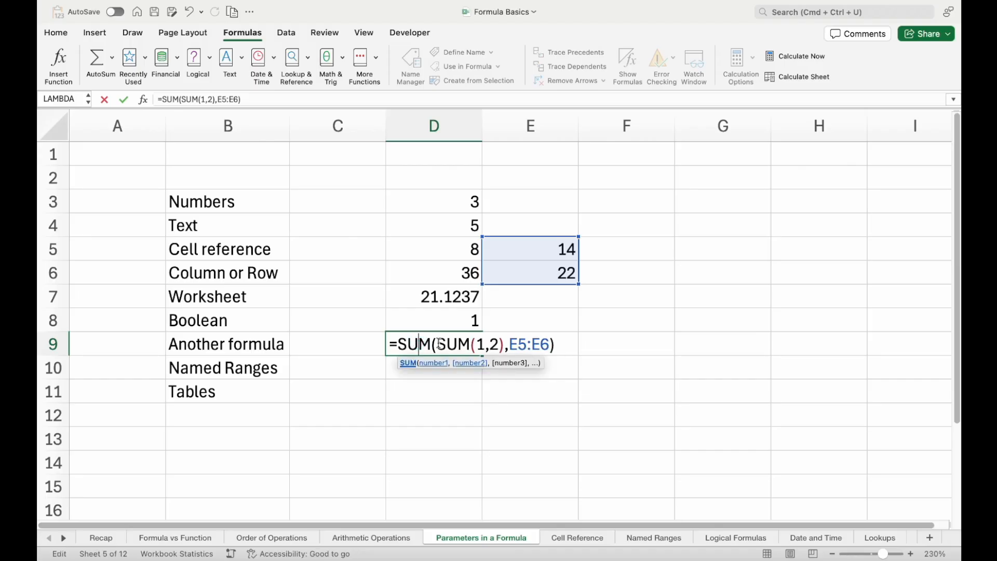
{"action": "left_click", "coordinate": [438, 343]}
{"action": "left_click_drag", "start_coordinate": [438, 343], "coordinate": [504, 339]}
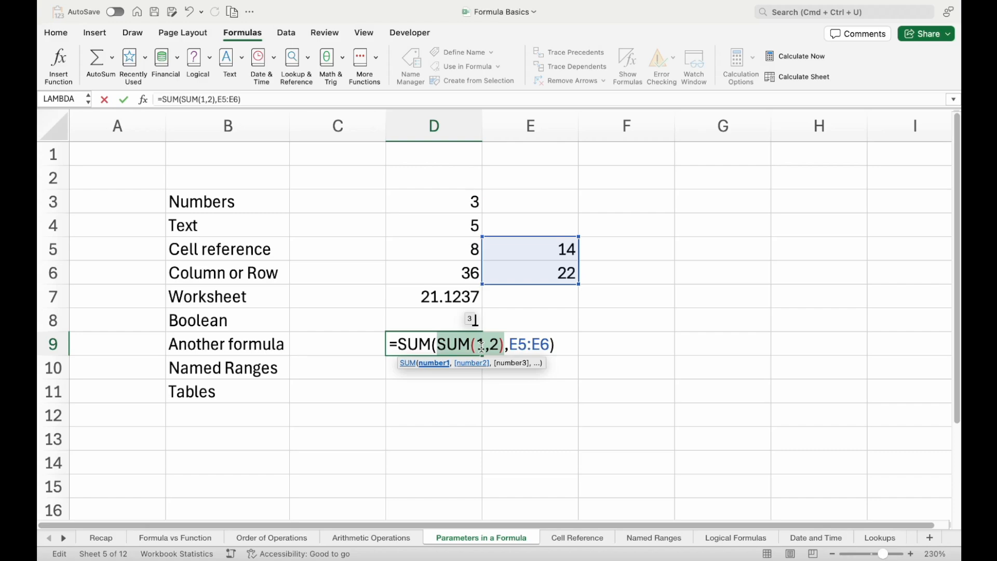
{"action": "left_click", "coordinate": [510, 344]}
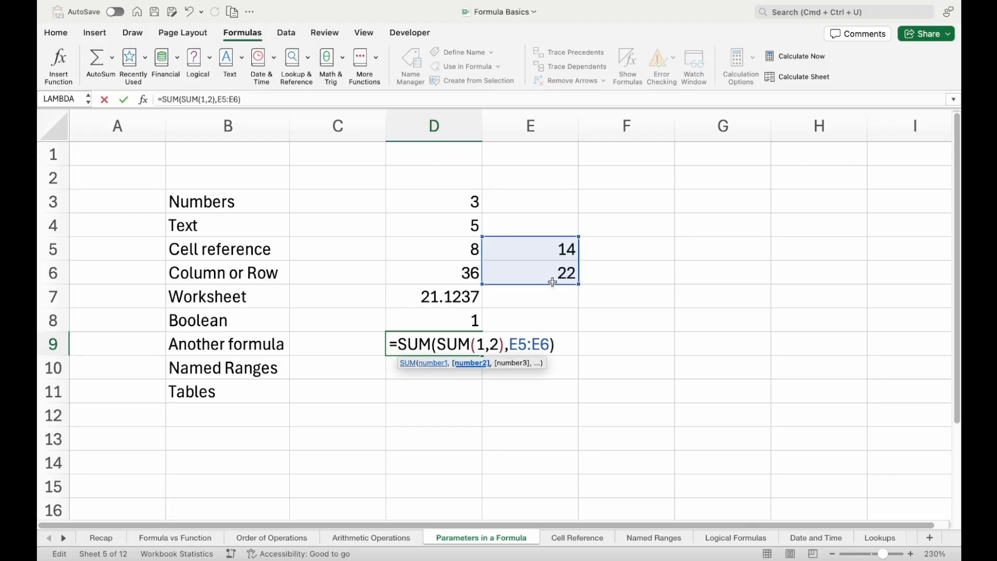
{"action": "key", "text": "Return"}
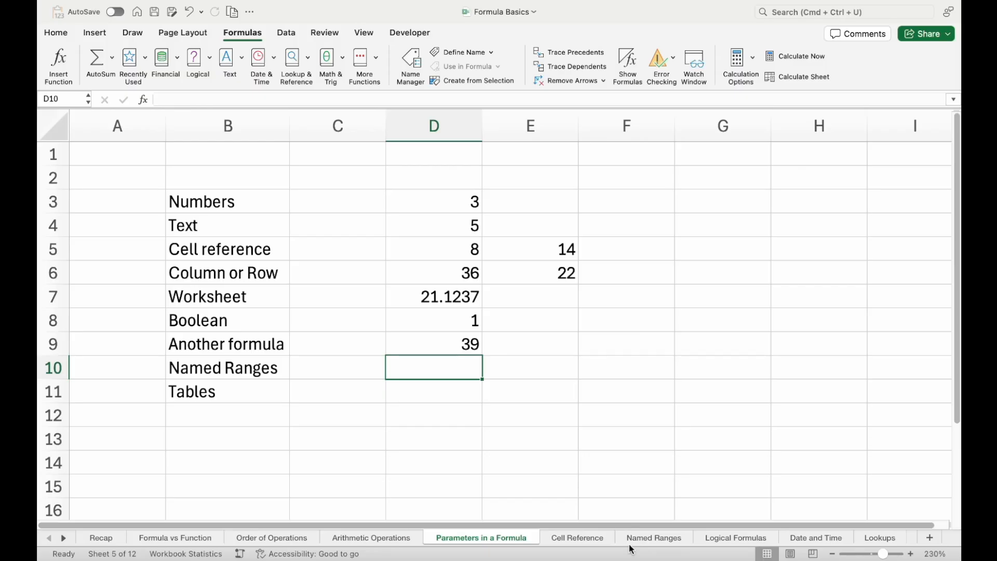
Step: Enter the header col in G3 and the values 1, 2 and 3 in G4:G6
{"action": "left_click", "coordinate": [695, 205]}
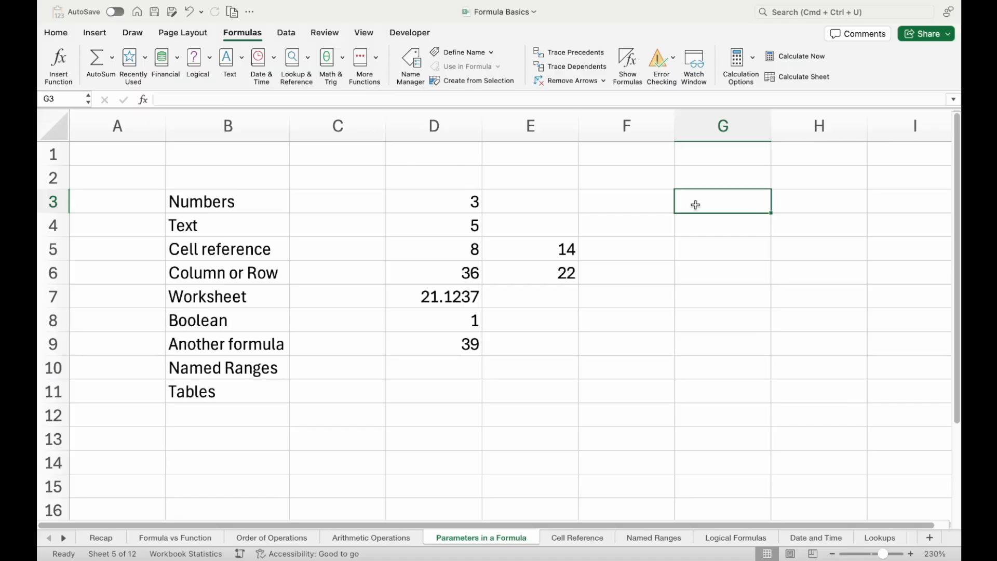
{"action": "type", "text": "col"}
{"action": "key", "text": "Return"}
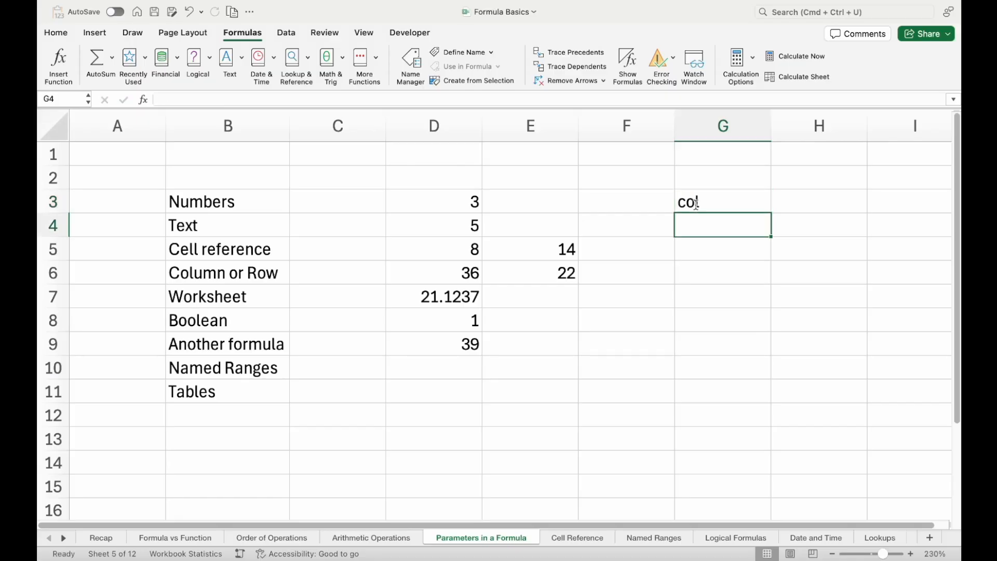
{"action": "type", "text": "1"}
{"action": "key", "text": "Return"}
{"action": "type", "text": "2"}
{"action": "key", "text": "Return"}
{"action": "type", "text": "3"}
{"action": "key", "text": "Return"}
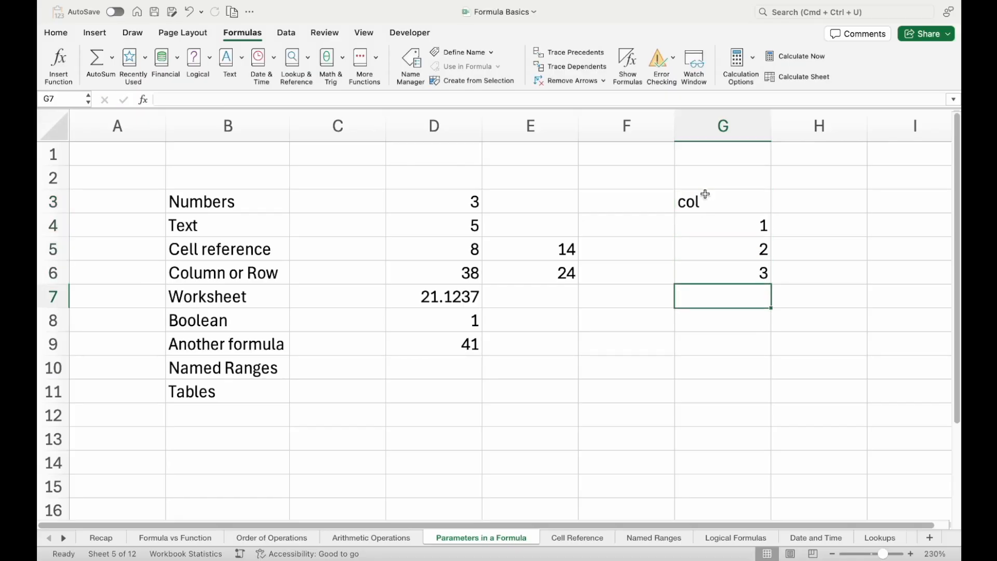
Step: Convert the range G3:G6 into a table with headers
{"action": "left_click_drag", "start_coordinate": [705, 195], "coordinate": [705, 267]}
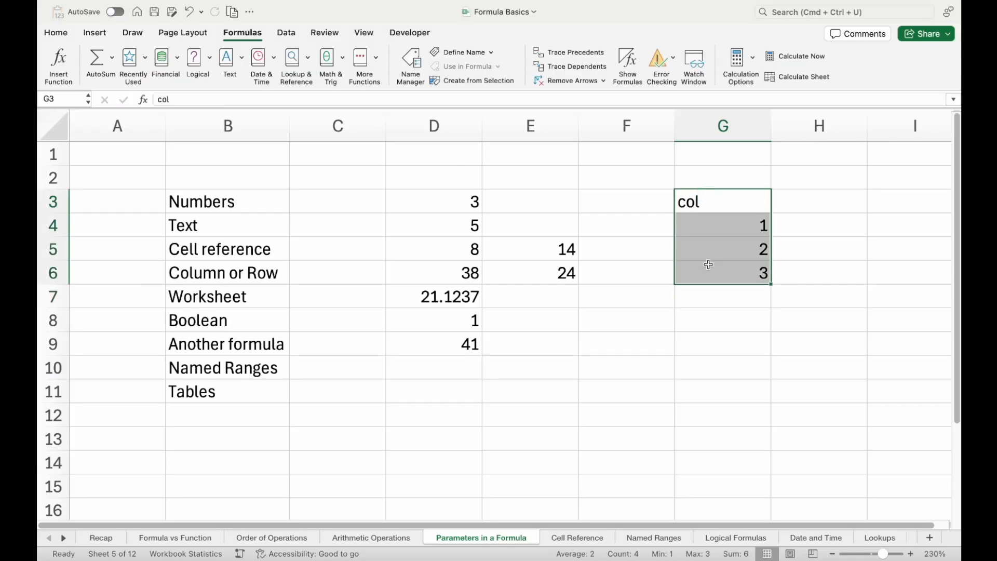
{"action": "left_click", "coordinate": [95, 32]}
{"action": "left_click", "coordinate": [144, 61]}
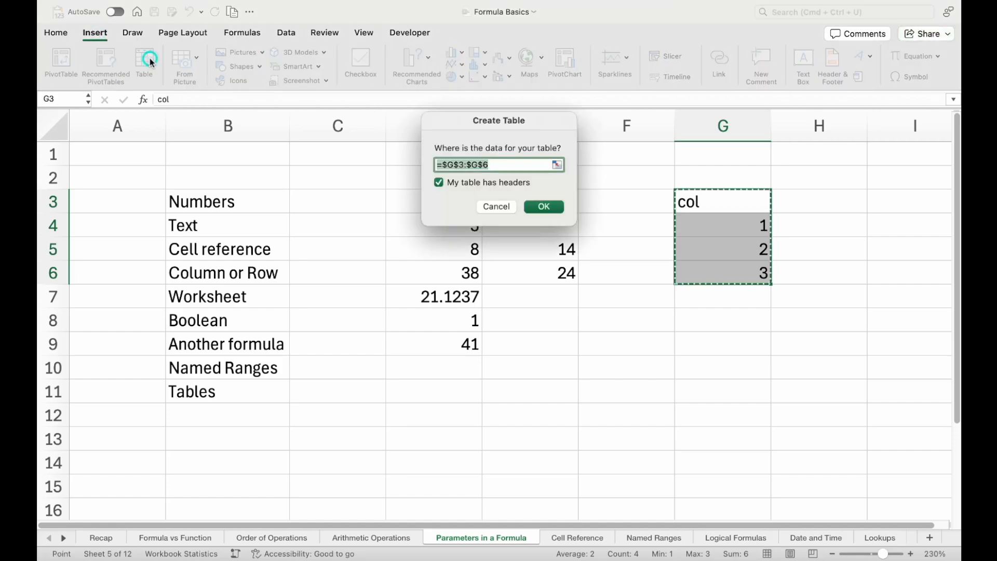
{"action": "left_click", "coordinate": [544, 207]}
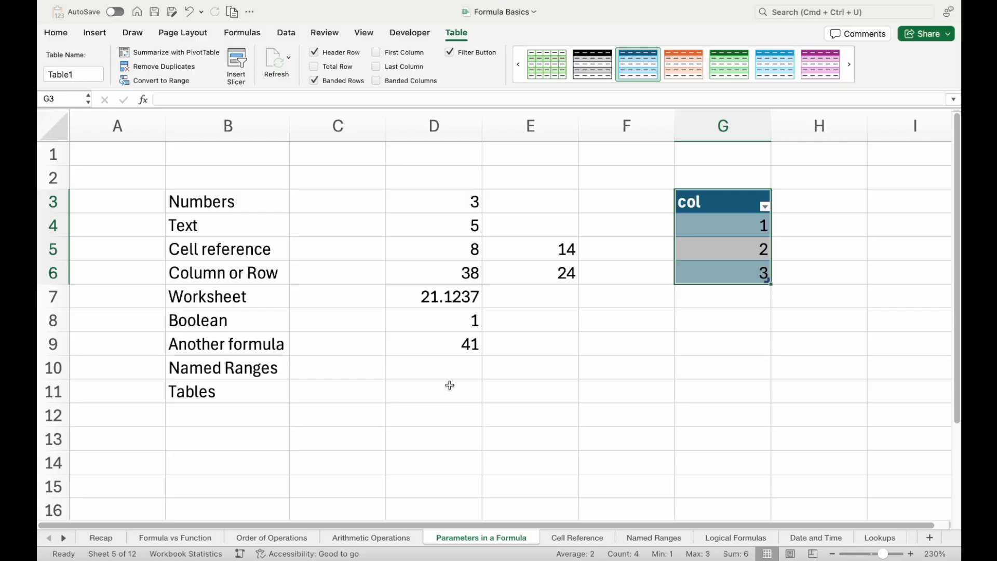
Step: Write =SUM(Table1[col]) in cell D11 as the example of a table reference, and reselect the cell
{"action": "left_click", "coordinate": [449, 385]}
{"action": "type", "text": "=sum"}
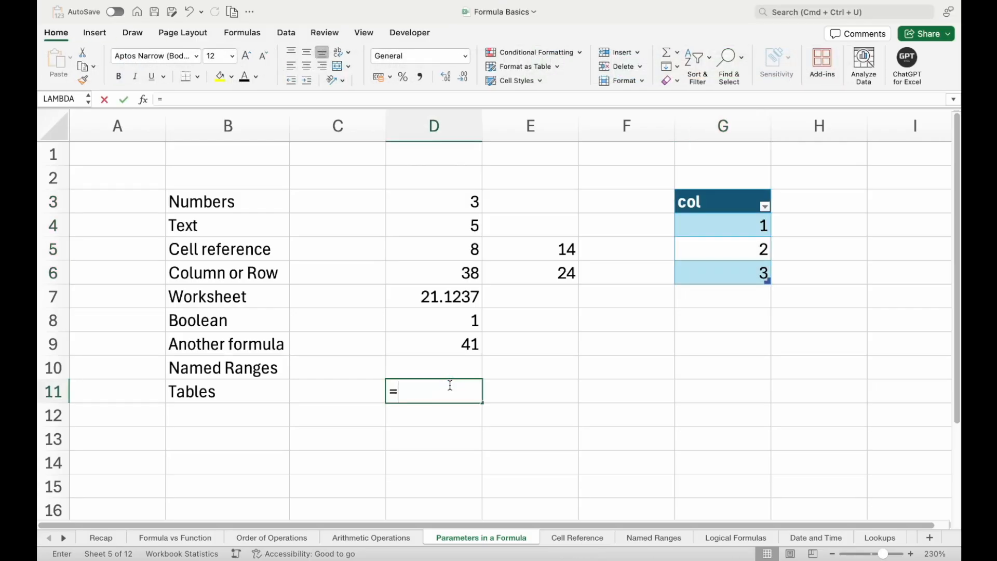
{"action": "key", "text": "Tab"}
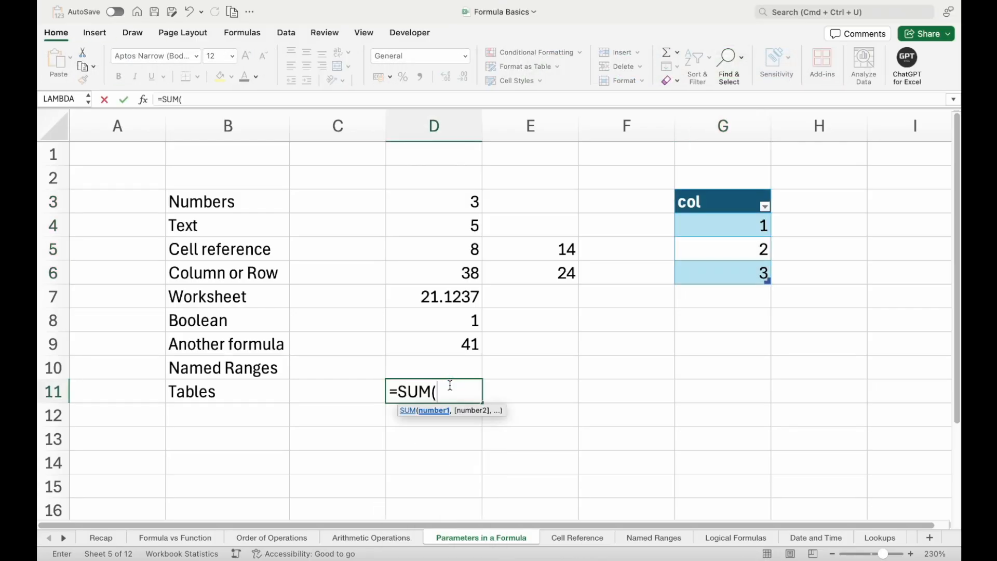
{"action": "type", "text": "tab"}
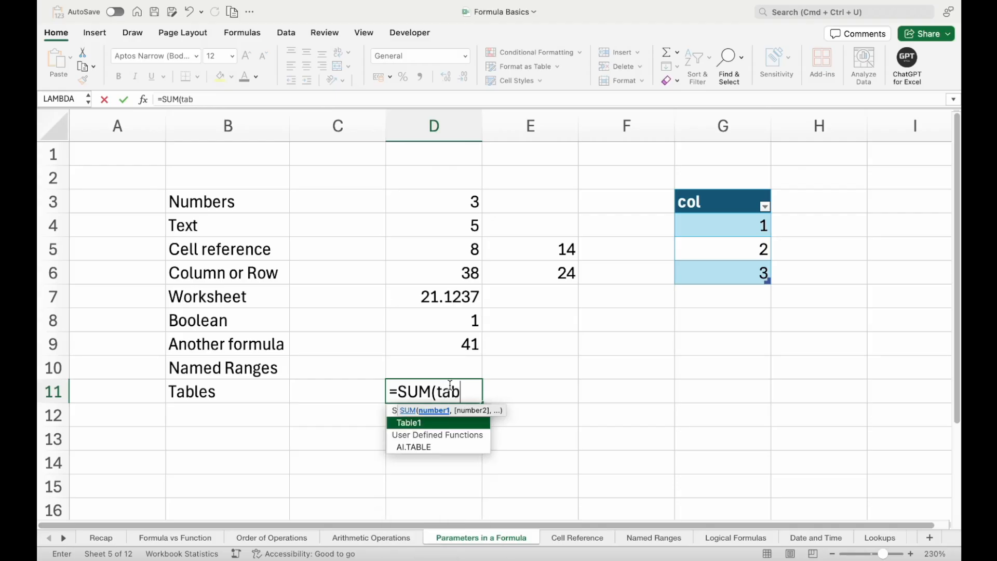
{"action": "key", "text": "Tab"}
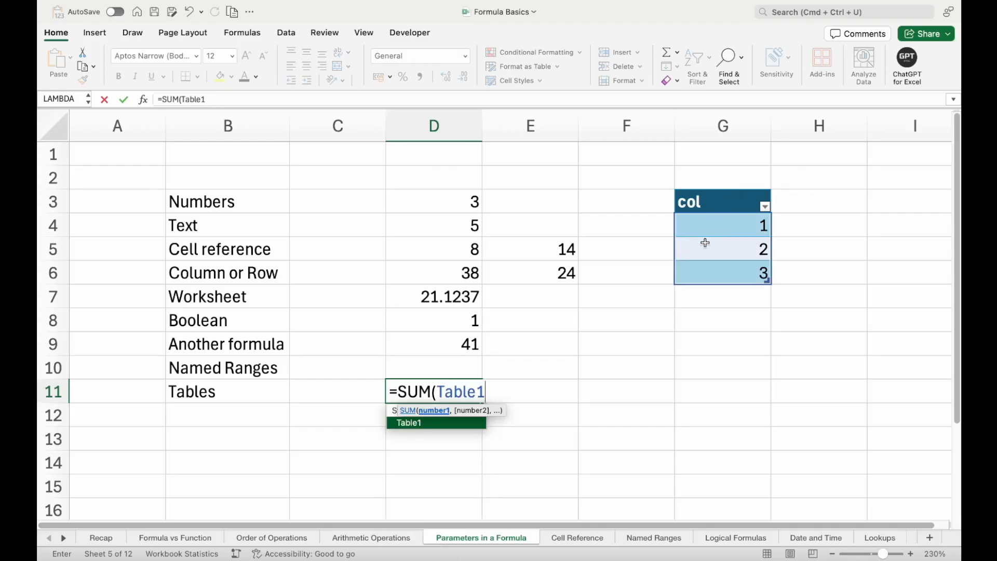
{"action": "type", "text": "["}
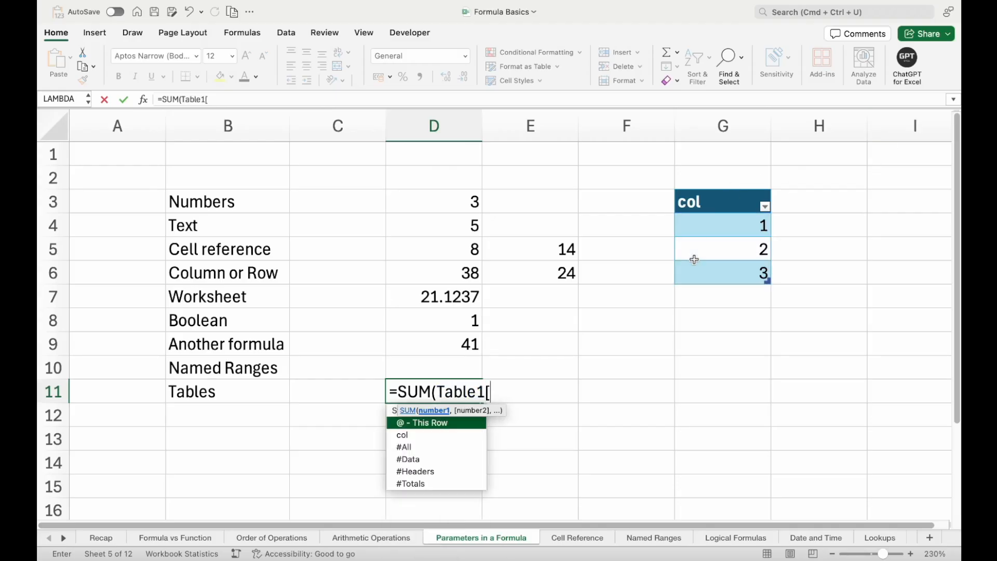
{"action": "type", "text": "col"}
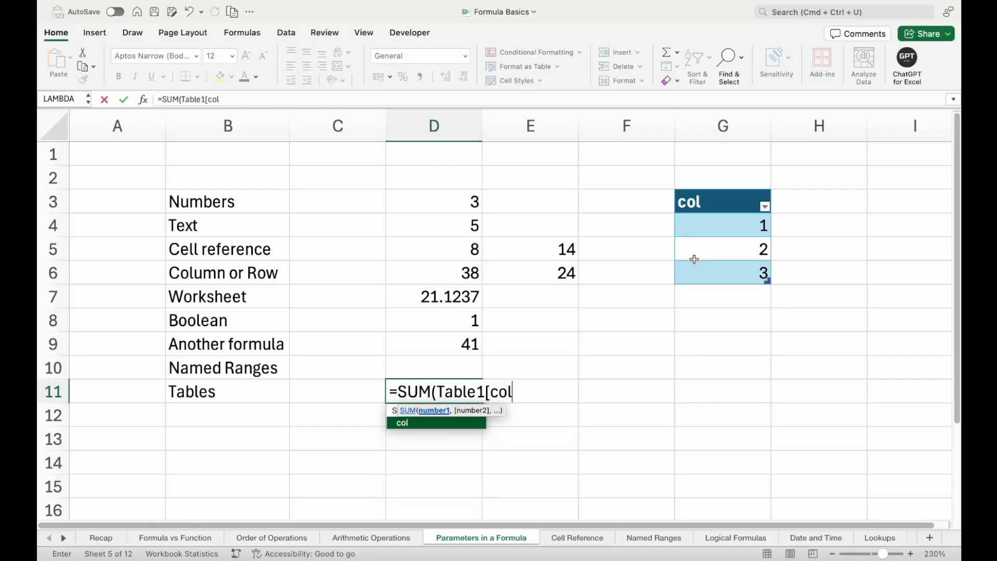
{"action": "type", "text": "])"}
{"action": "key", "text": "Return"}
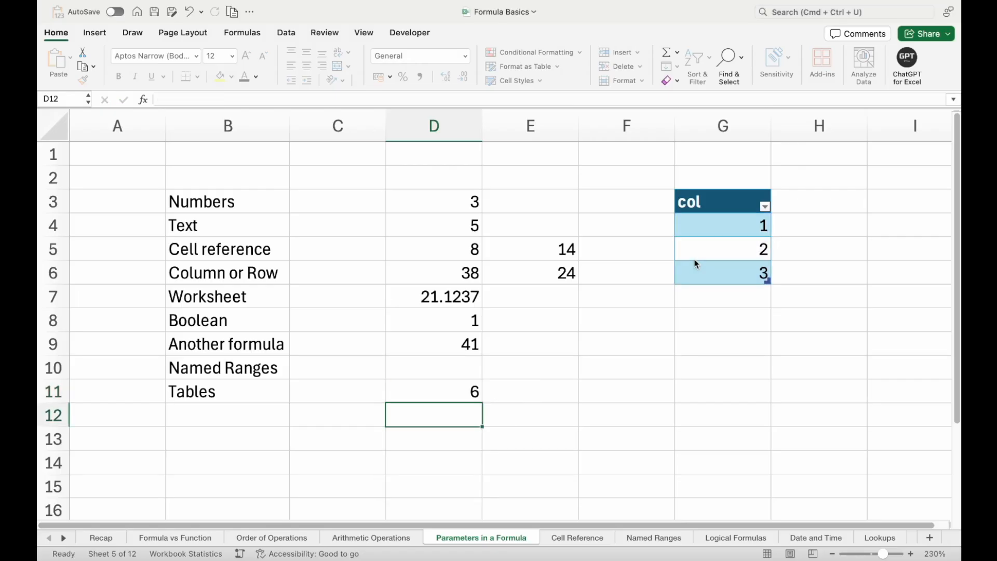
{"action": "key", "text": "Up"}
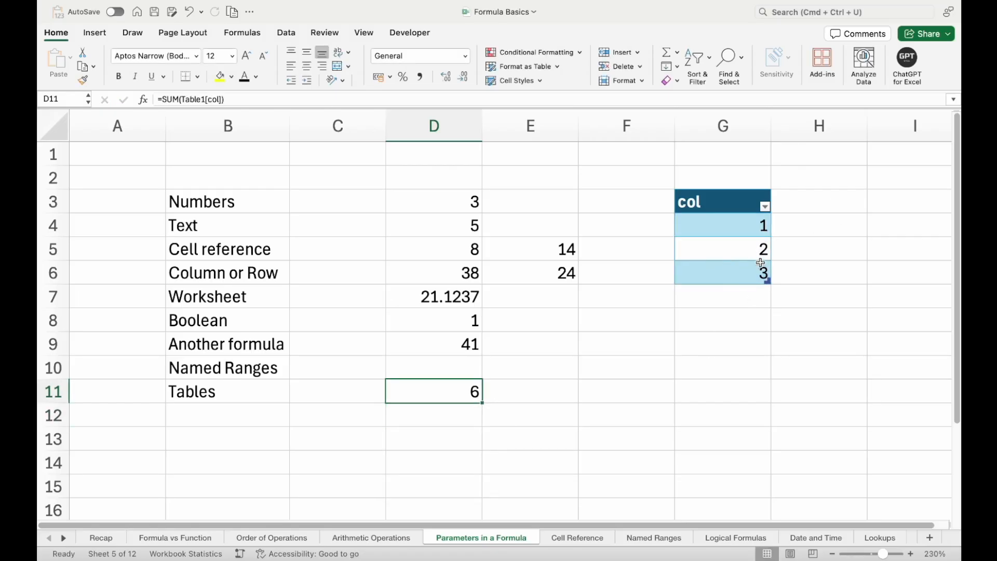